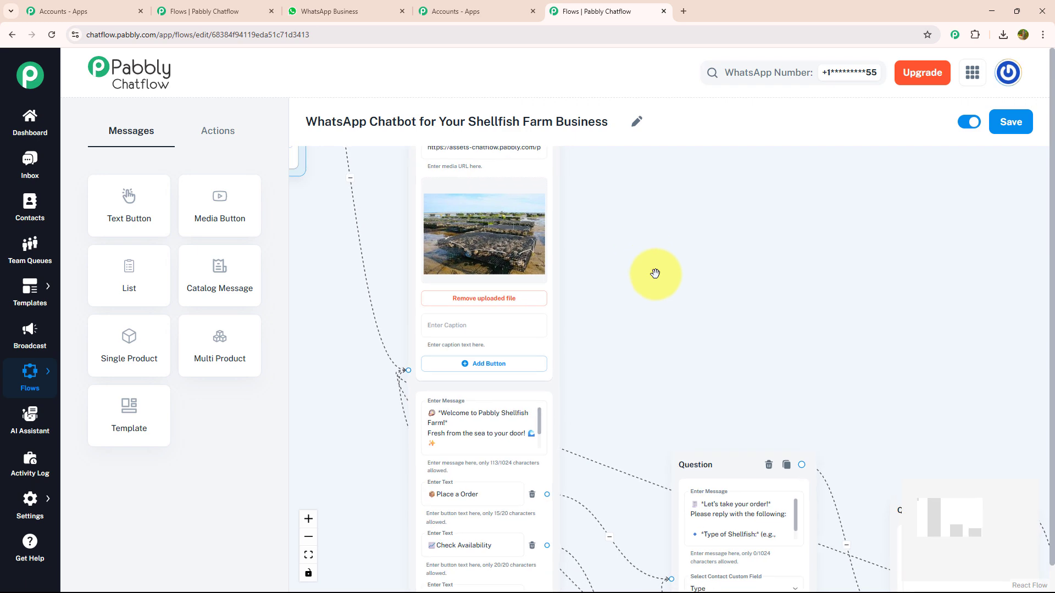
- Pan and zoom out to review the shellfish farm flow's order nodes, then switch to WhatsApp Web
{"action": "left_click_drag", "start_coordinate": [756, 360], "coordinate": [666, 264]}
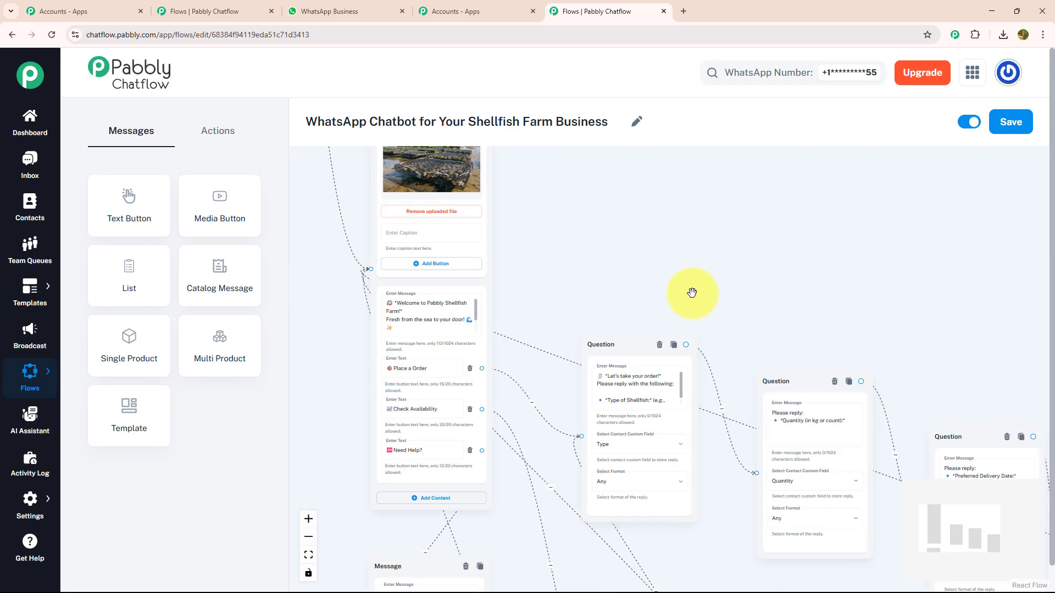
{"action": "scroll", "coordinate": [720, 282], "scroll_direction": "down", "scroll_amount": 3}
{"action": "scroll", "coordinate": [730, 285], "scroll_direction": "down", "scroll_amount": 1}
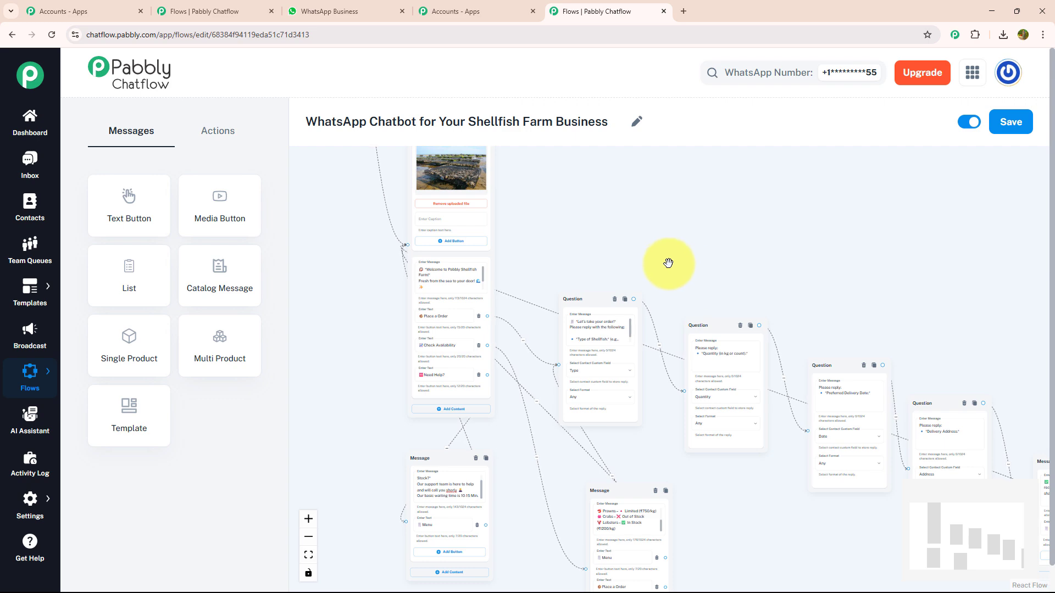
{"action": "left_click", "coordinate": [380, 11]}
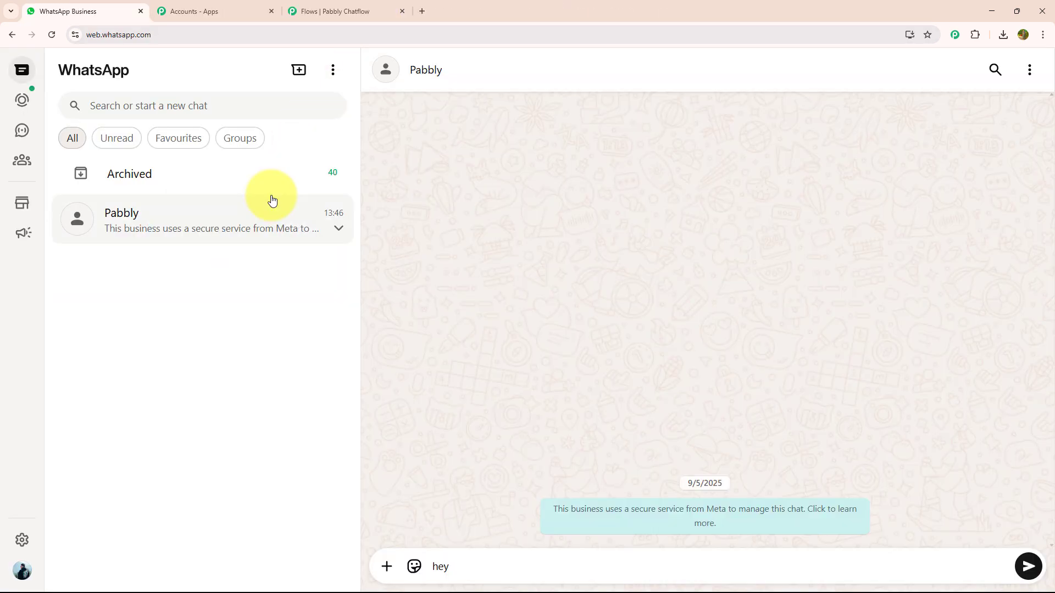
- Send 'hey' to the bot, request stock availability, then choose Place a Order
{"action": "key", "text": "Return"}
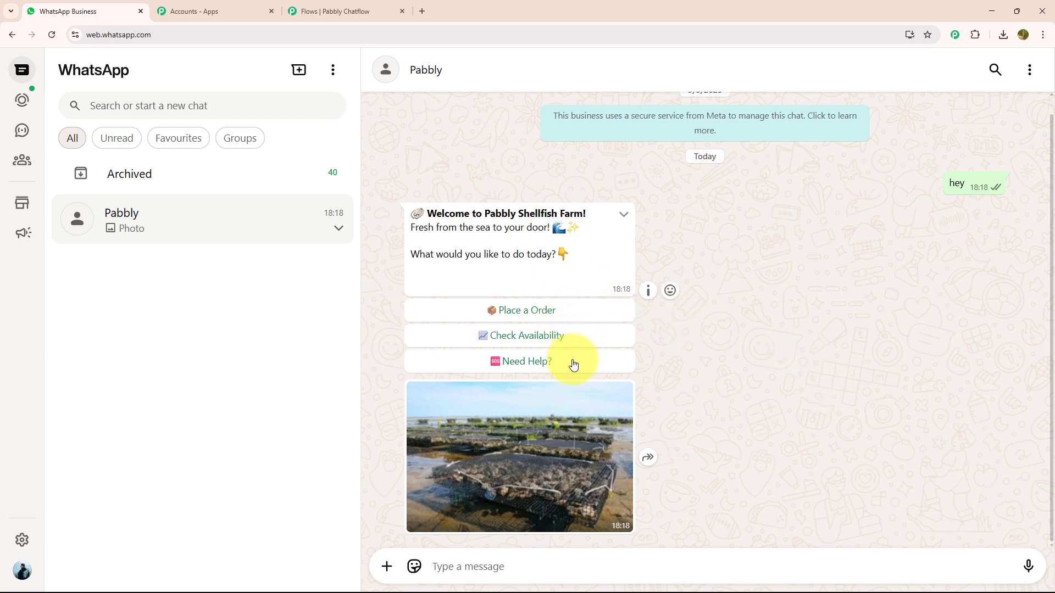
{"action": "left_click", "coordinate": [546, 342]}
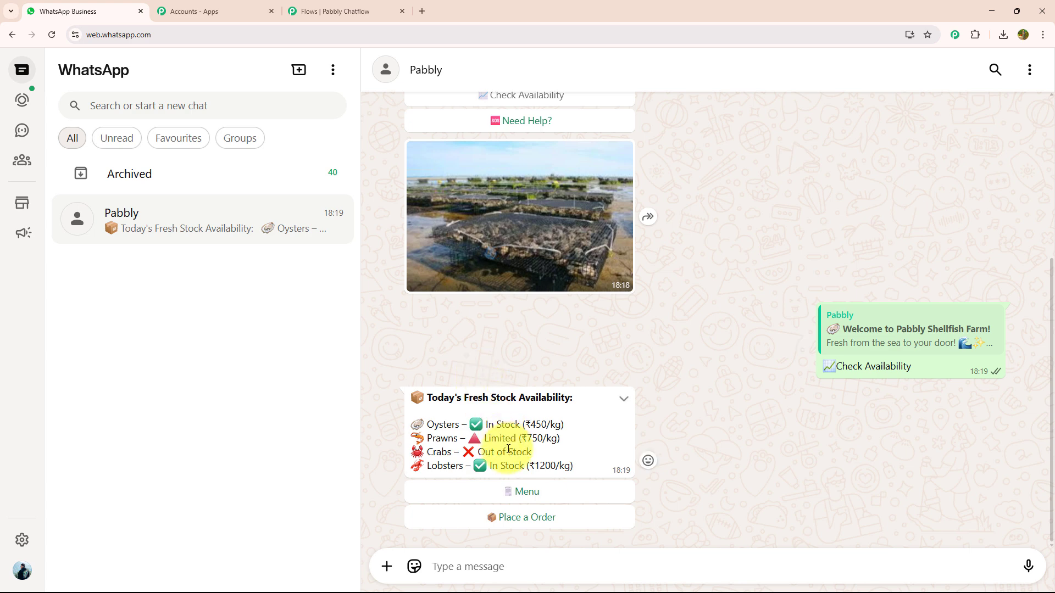
{"action": "left_click", "coordinate": [526, 518]}
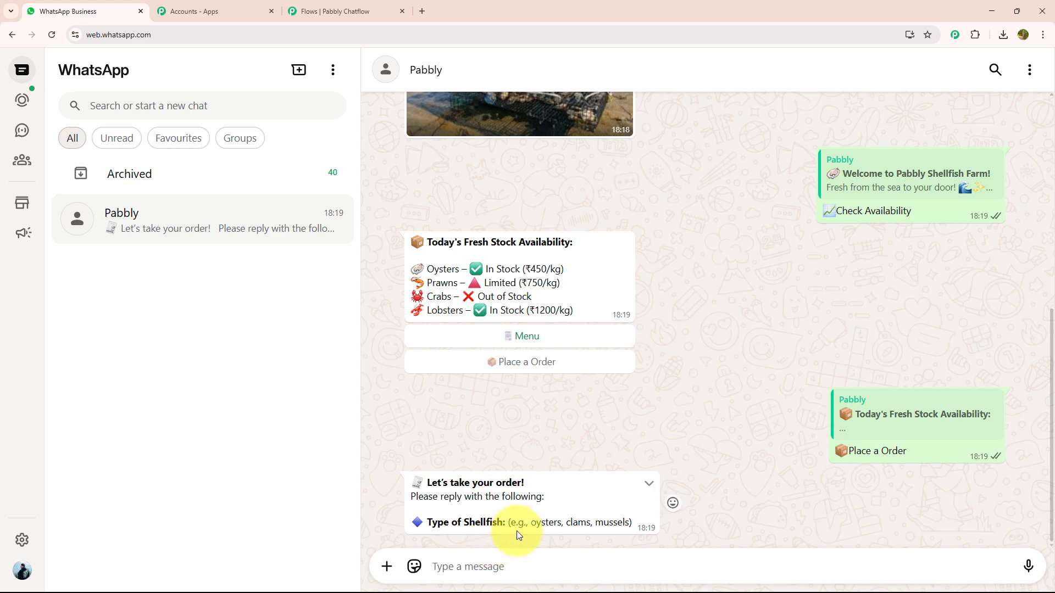
- Answer the bot's order questions: oysters, 2 kg, delivery on 2 june, and a delivery address
{"action": "type", "text": "oysters"}
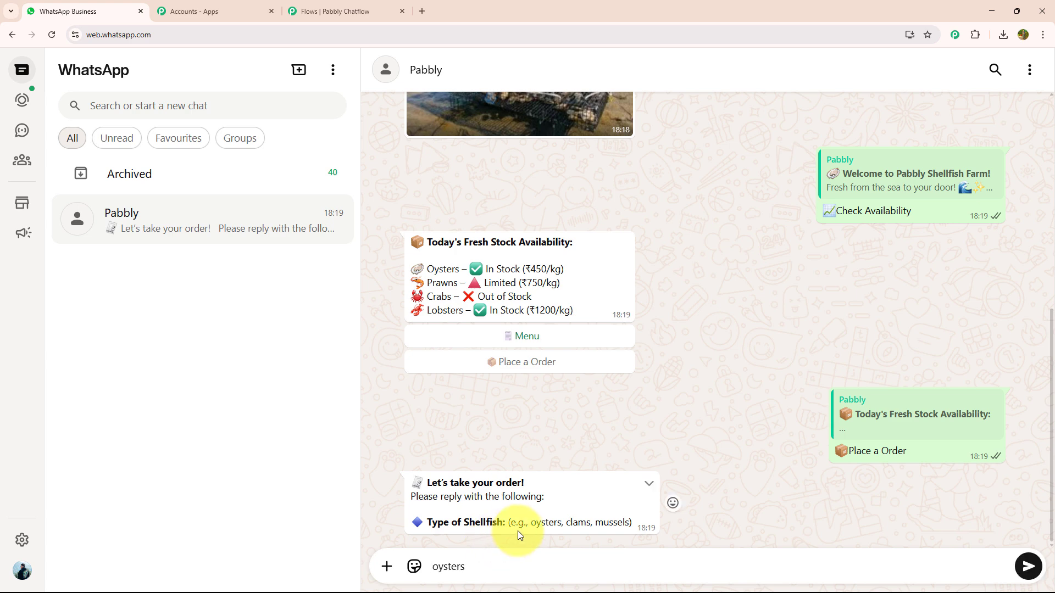
{"action": "key", "text": "Return"}
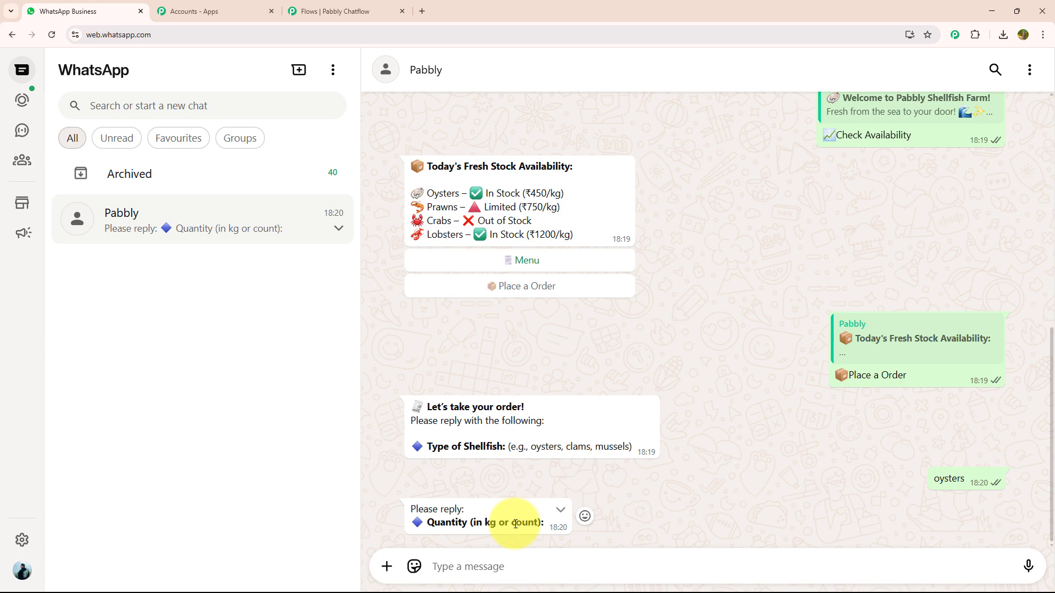
{"action": "type", "text": "2 kg"}
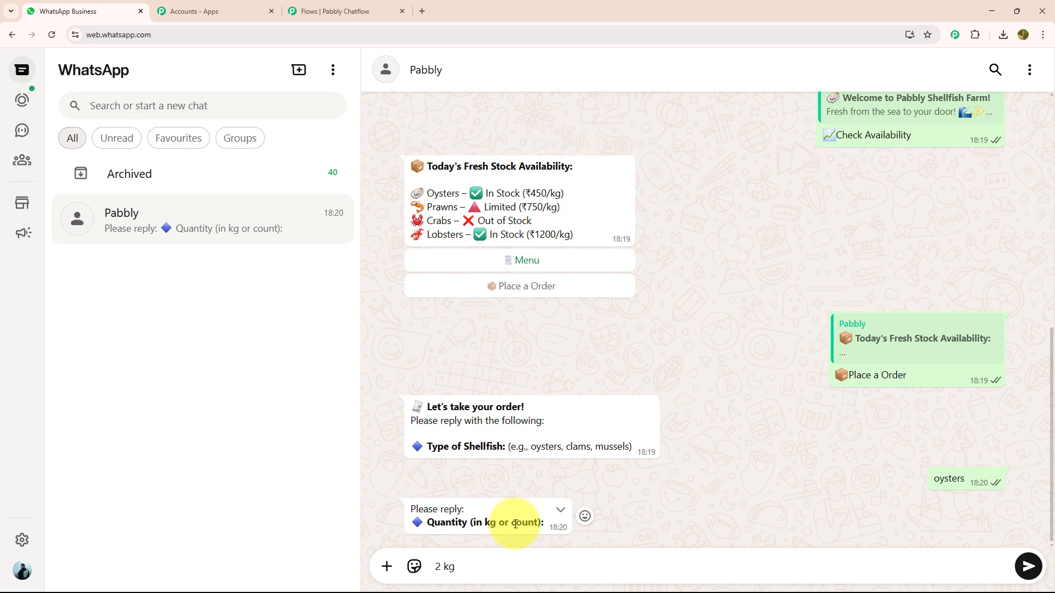
{"action": "key", "text": "Return"}
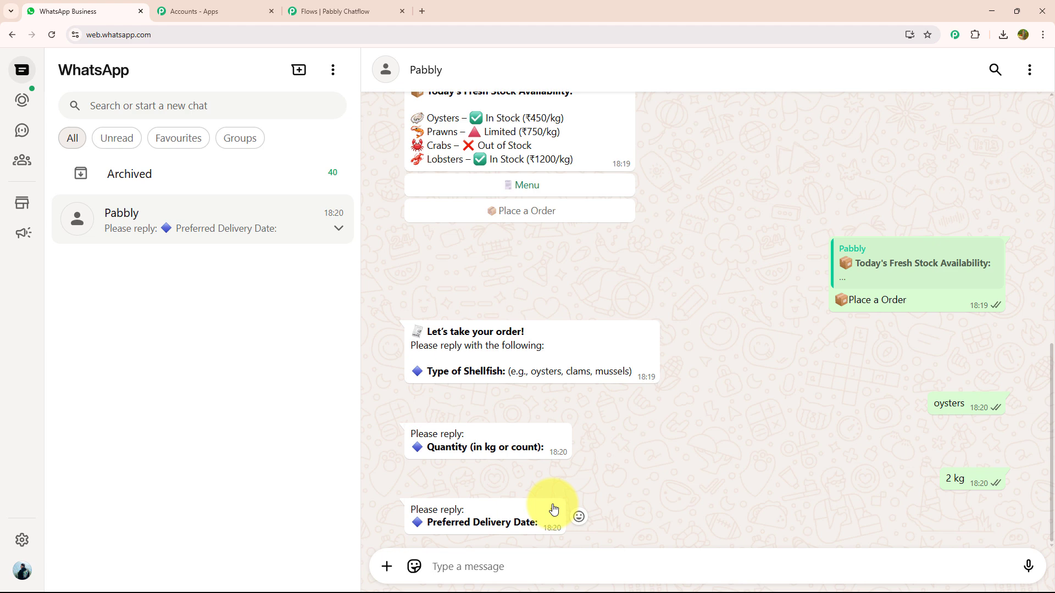
{"action": "type", "text": "2 june"}
{"action": "key", "text": "Return"}
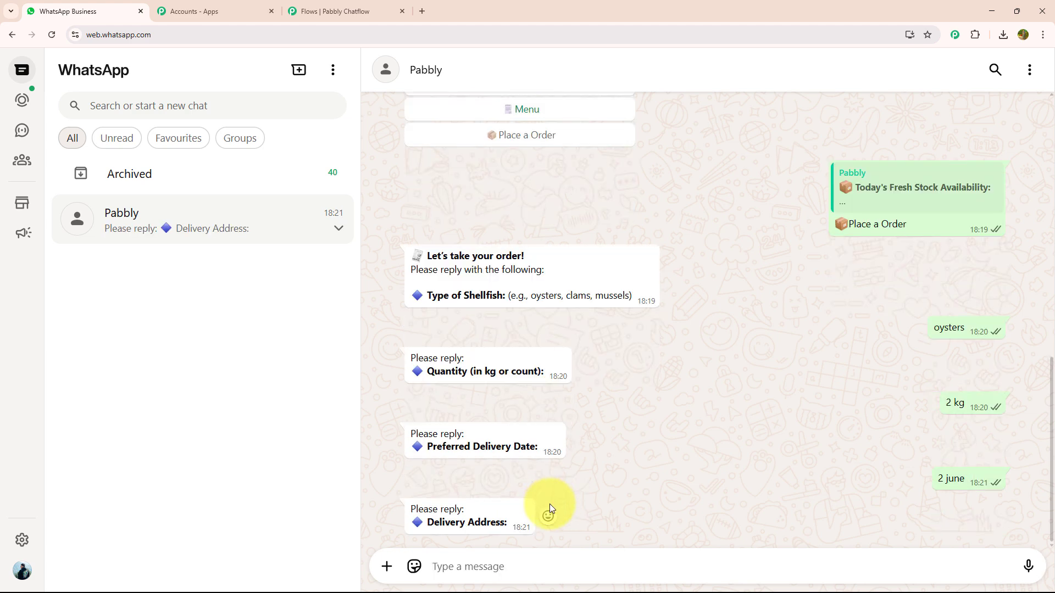
{"action": "key", "text": "Return"}
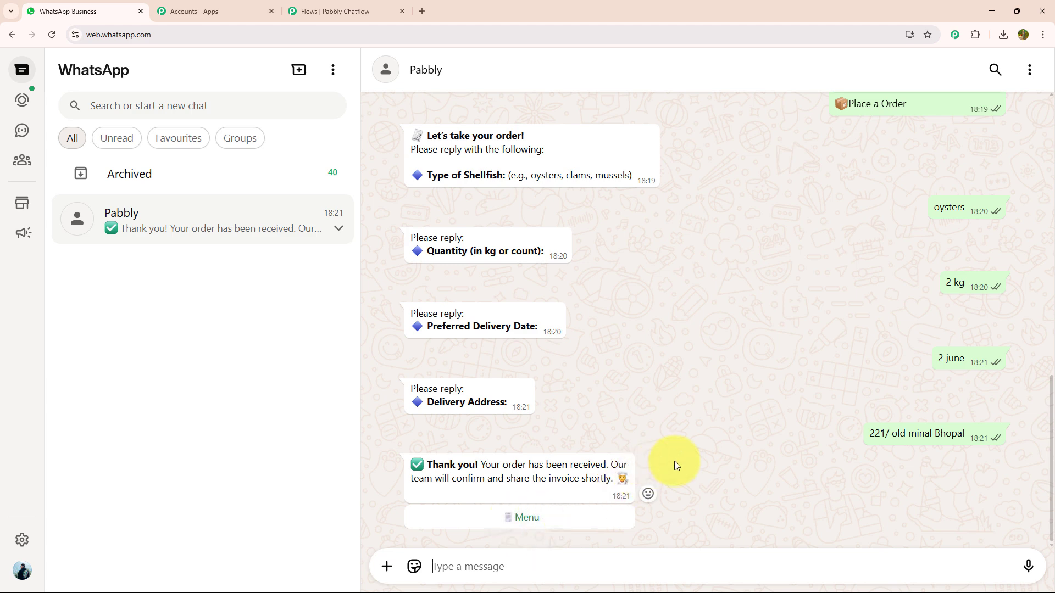
- Choose Menu under the thank-you message and scroll back through the chat history
{"action": "left_click", "coordinate": [555, 524]}
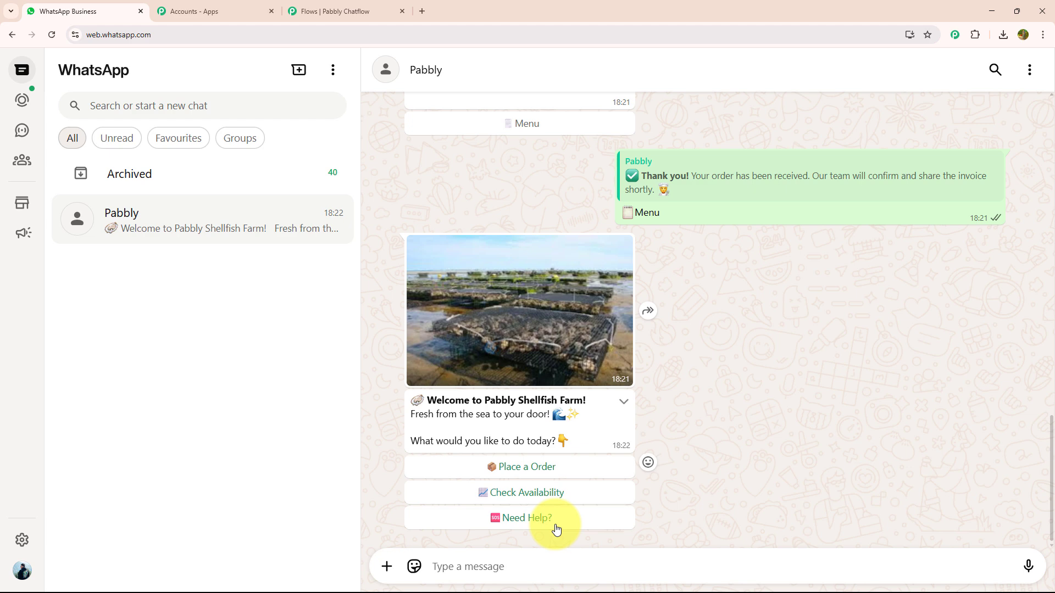
{"action": "scroll", "coordinate": [555, 524], "scroll_direction": "up", "scroll_amount": 10}
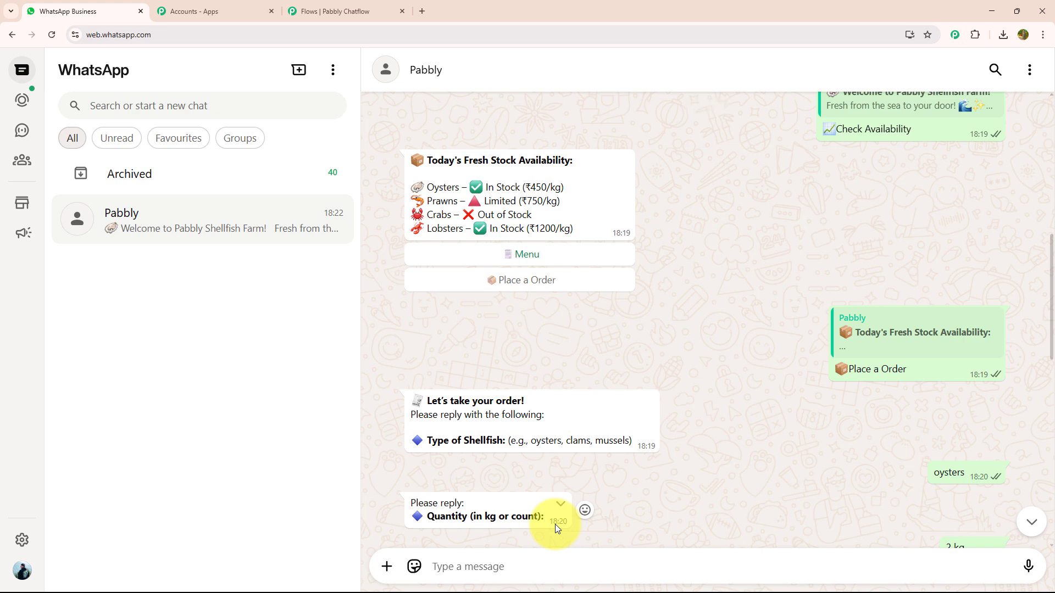
{"action": "scroll", "coordinate": [556, 525], "scroll_direction": "up", "scroll_amount": 2}
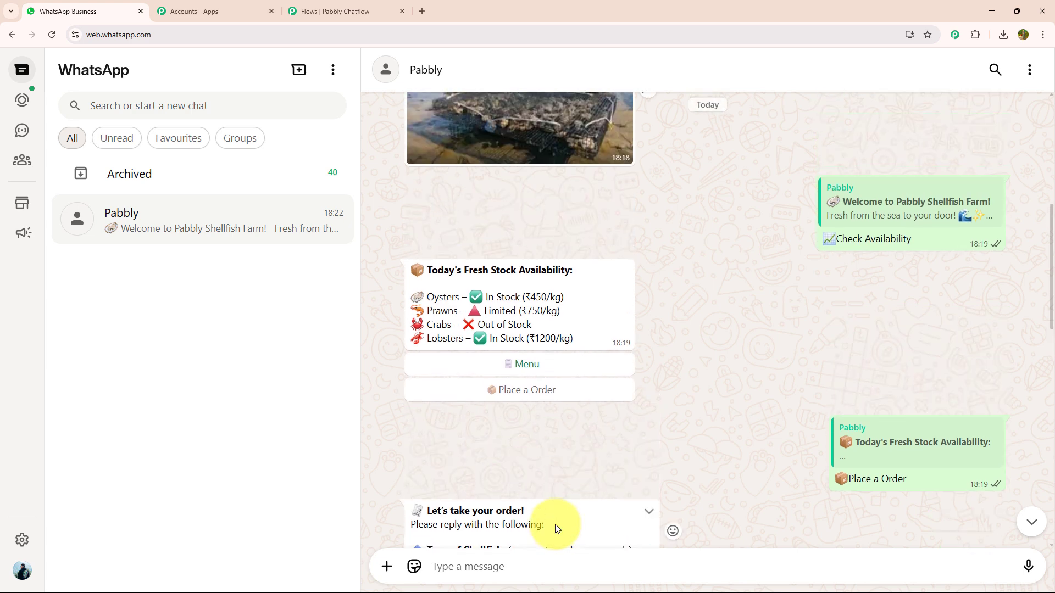
{"action": "scroll", "coordinate": [555, 524], "scroll_direction": "down", "scroll_amount": 3}
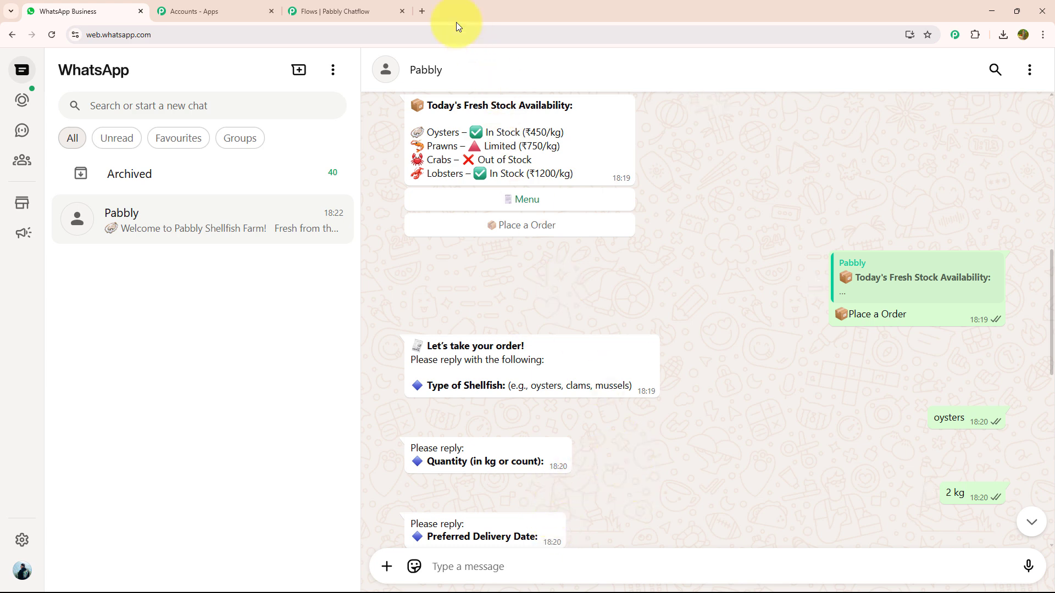
- Go to pabbly.com/chatflow in a new tab, sign in, and launch the Pabbly Chatflow app
{"action": "left_click", "coordinate": [421, 13]}
{"action": "left_click", "coordinate": [268, 33]}
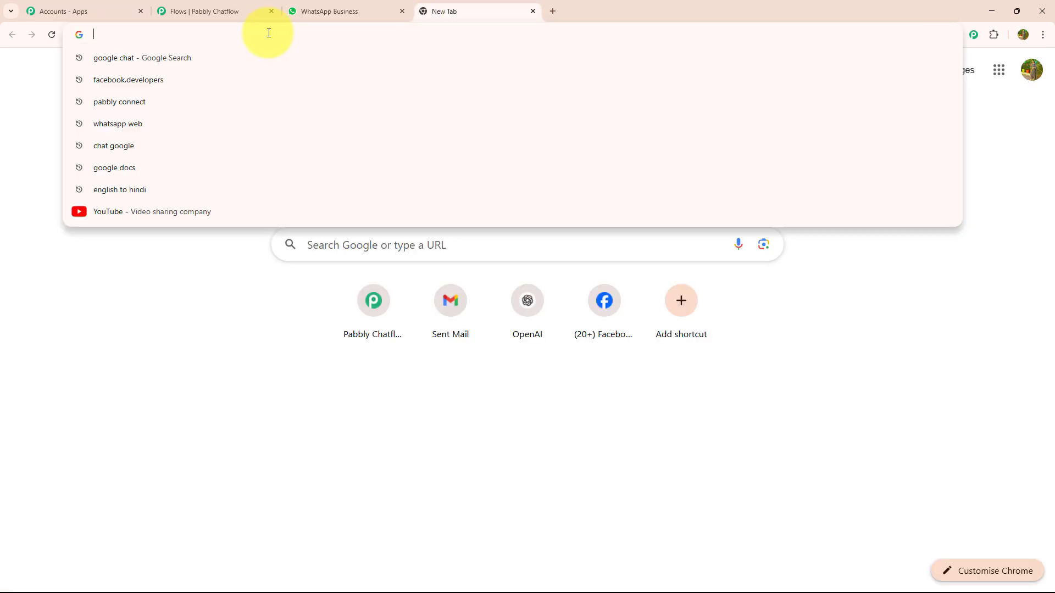
{"action": "type", "text": "p"}
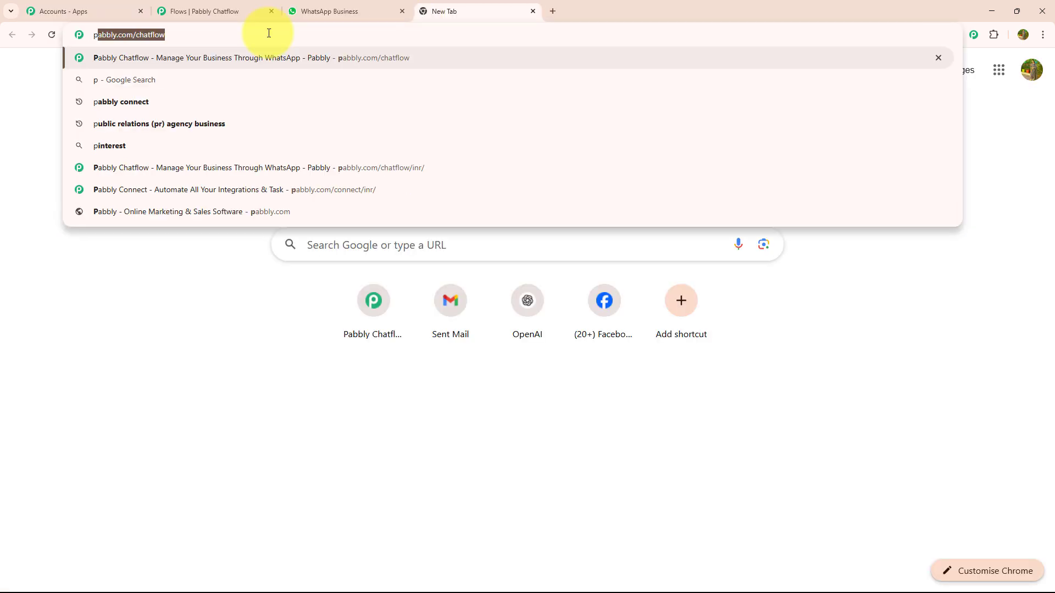
{"action": "key", "text": "Return"}
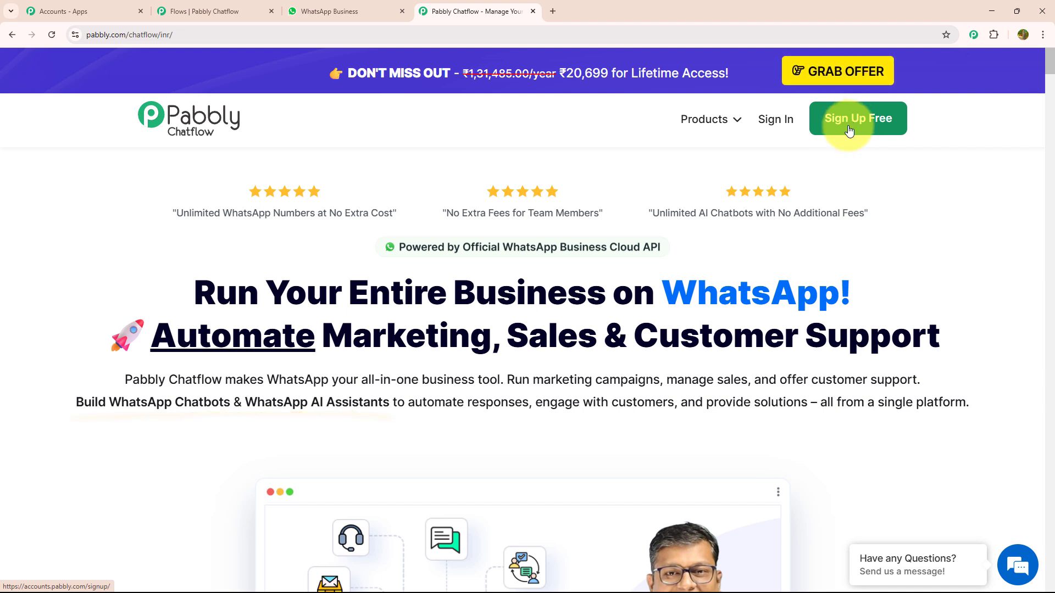
{"action": "left_click", "coordinate": [775, 119]}
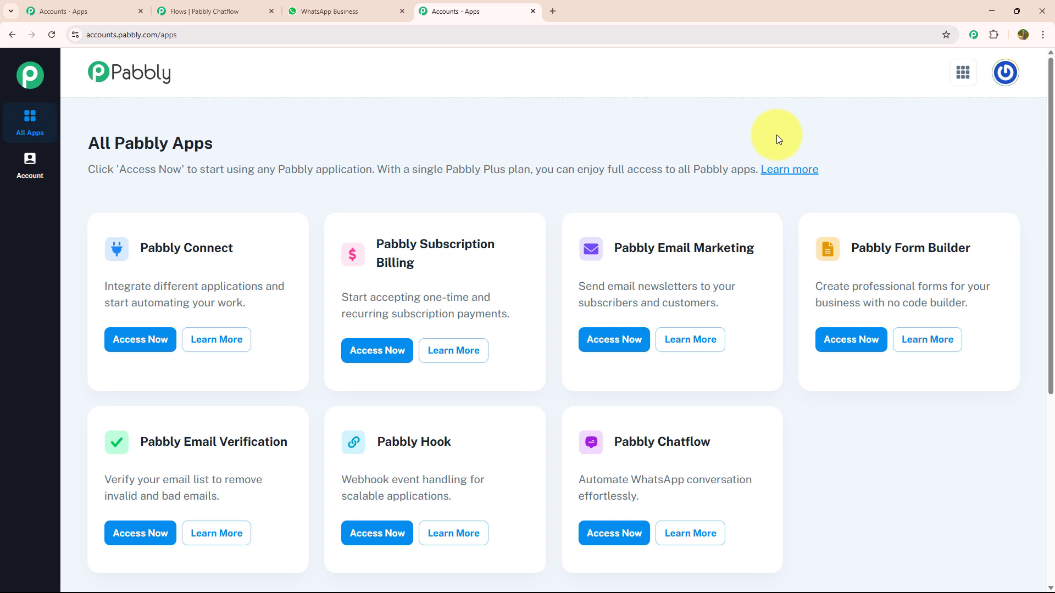
{"action": "left_click", "coordinate": [622, 534]}
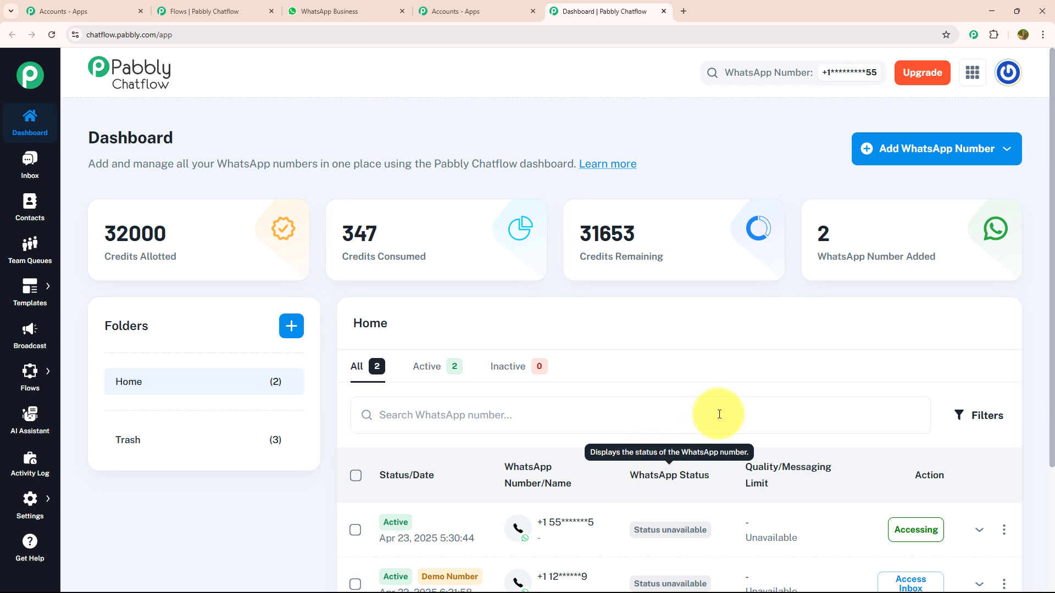
{"action": "left_click", "coordinate": [904, 166]}
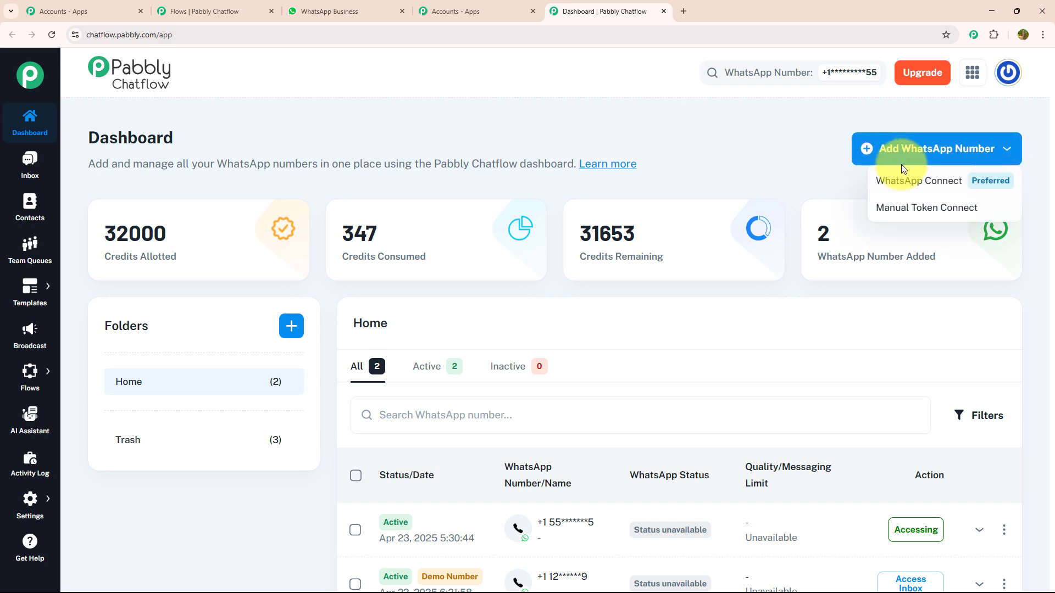
{"action": "left_click", "coordinate": [900, 208]}
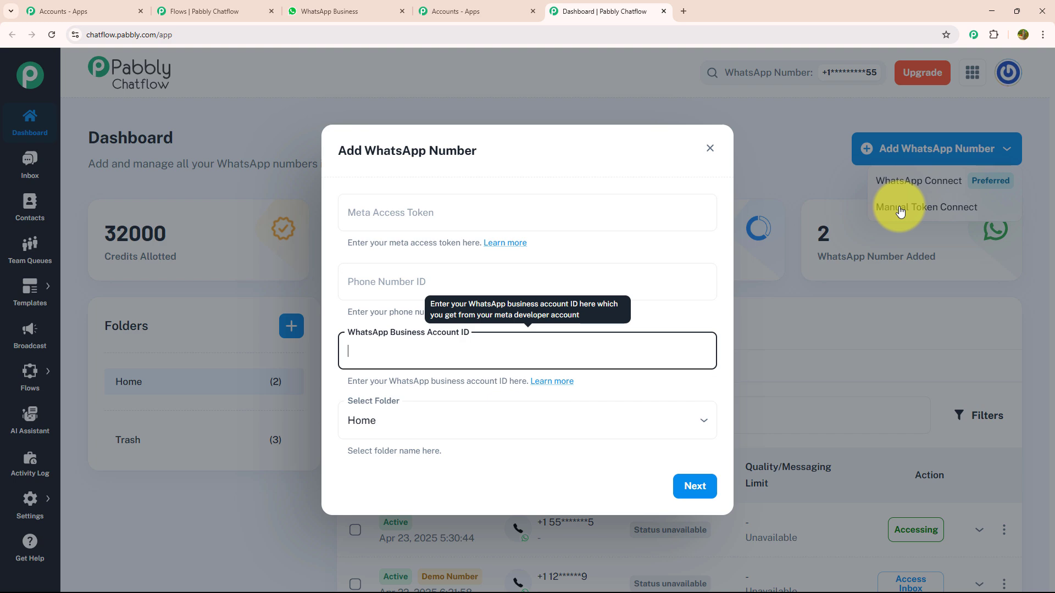
{"action": "left_click", "coordinate": [900, 210]}
{"action": "left_click", "coordinate": [942, 181]}
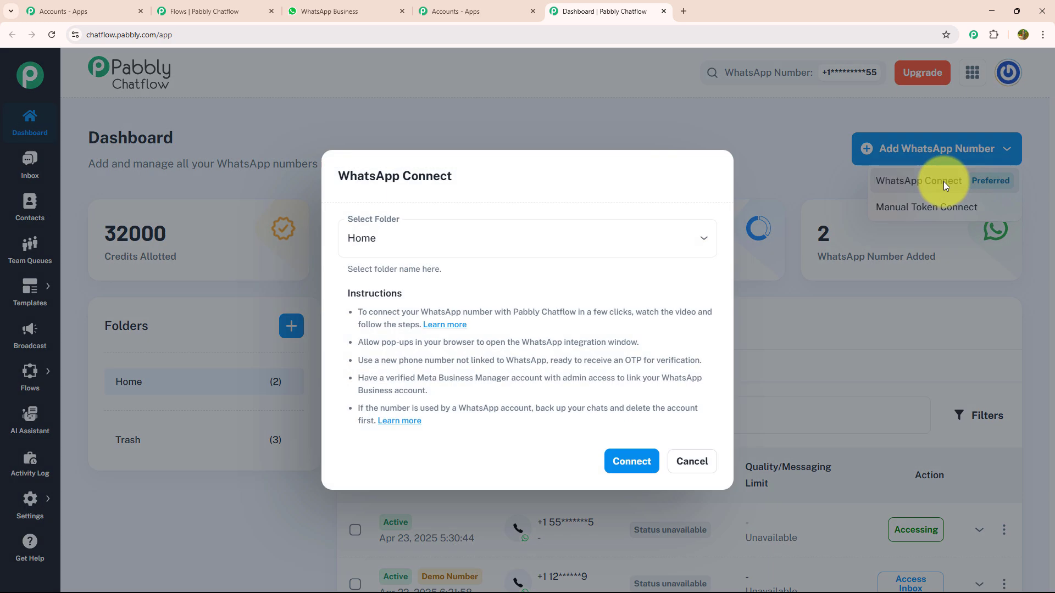
{"action": "left_click", "coordinate": [735, 256]}
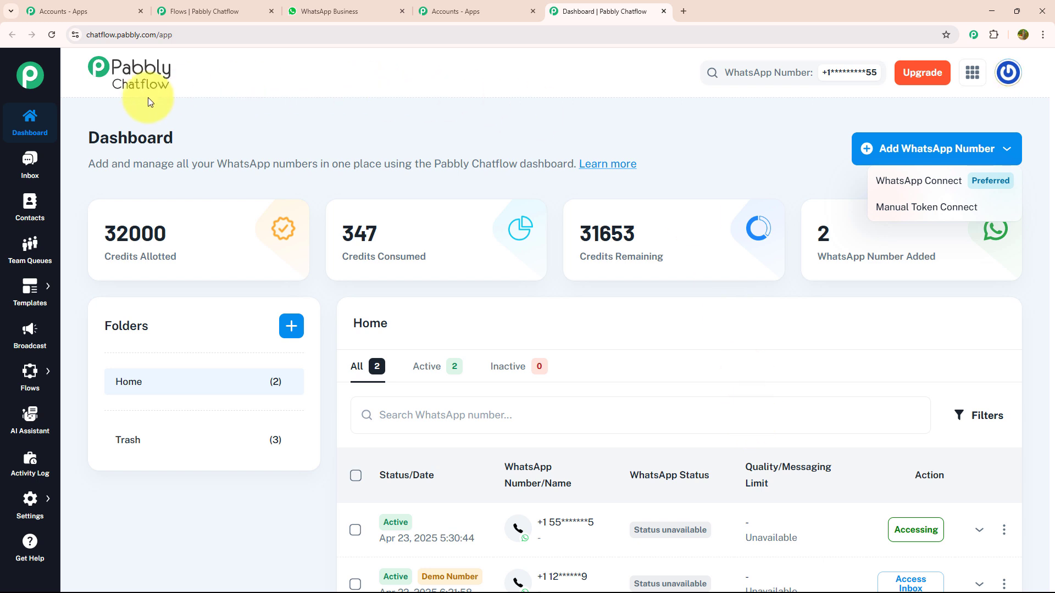
{"action": "left_click", "coordinate": [194, 131]}
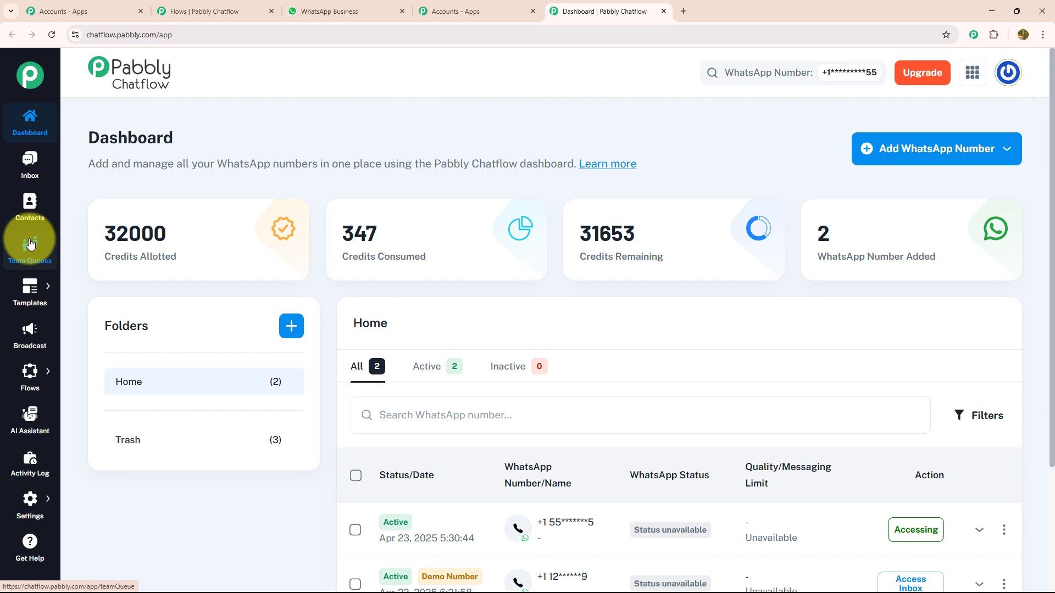
{"action": "mouse_move", "coordinate": [33, 283]}
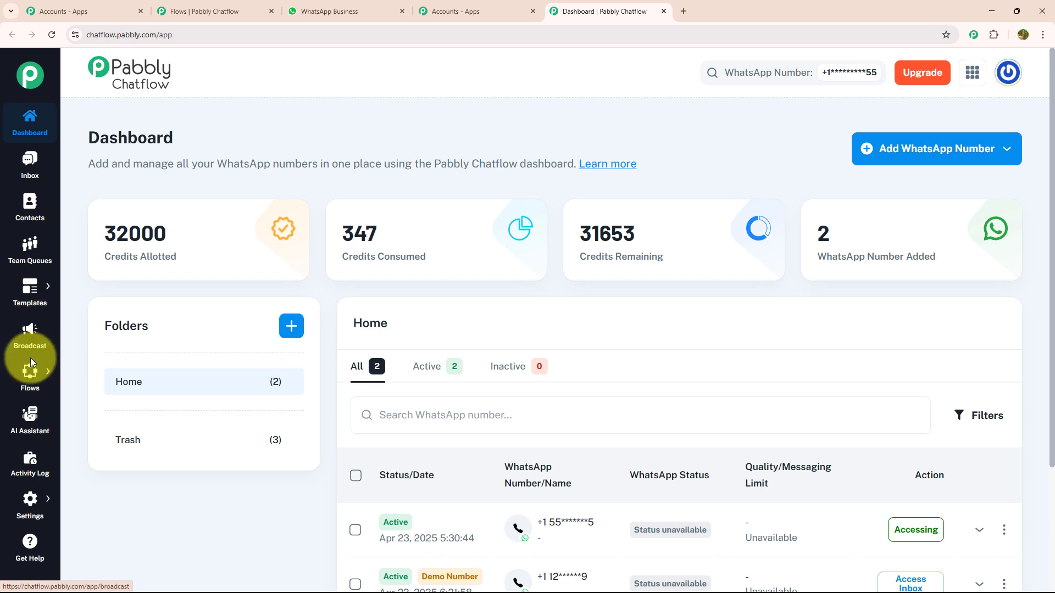
{"action": "mouse_move", "coordinate": [32, 369]}
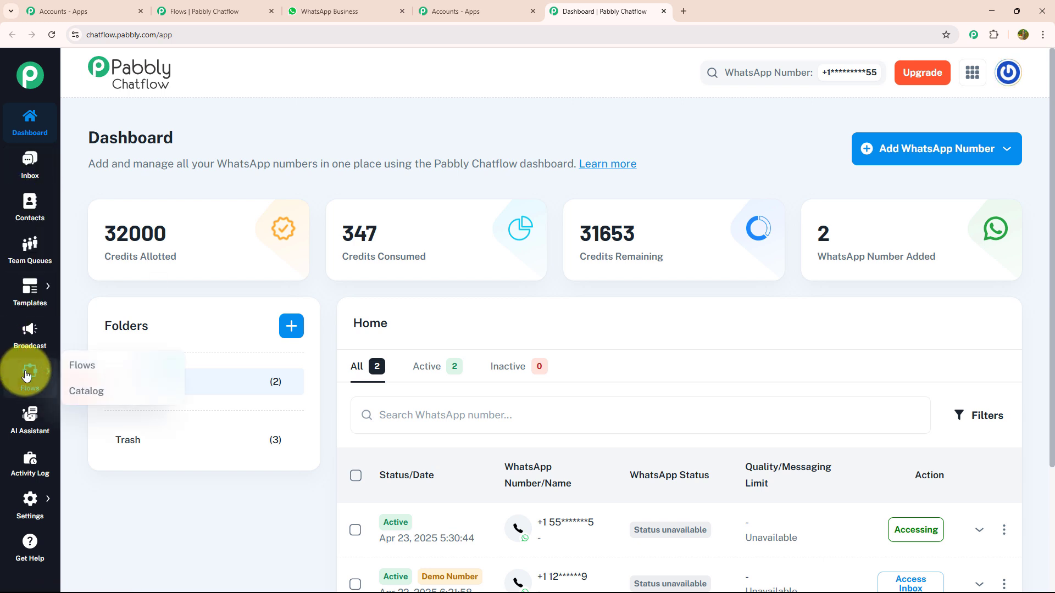
- Add a new flow from the Flows list and open the Untitled flow in the editor
{"action": "left_click", "coordinate": [117, 376]}
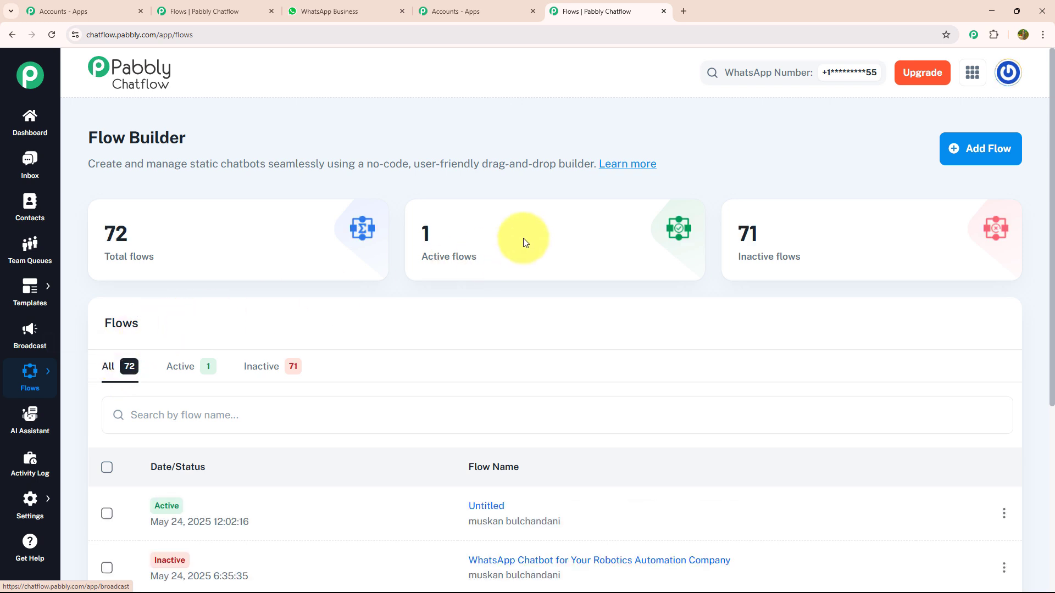
{"action": "left_click", "coordinate": [960, 160]}
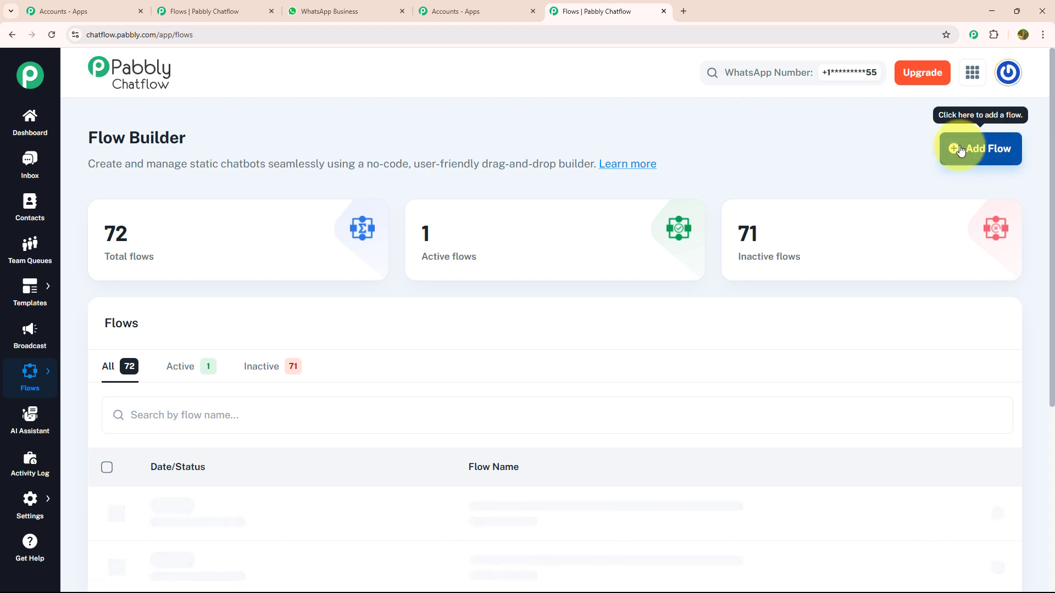
{"action": "left_click", "coordinate": [955, 150]}
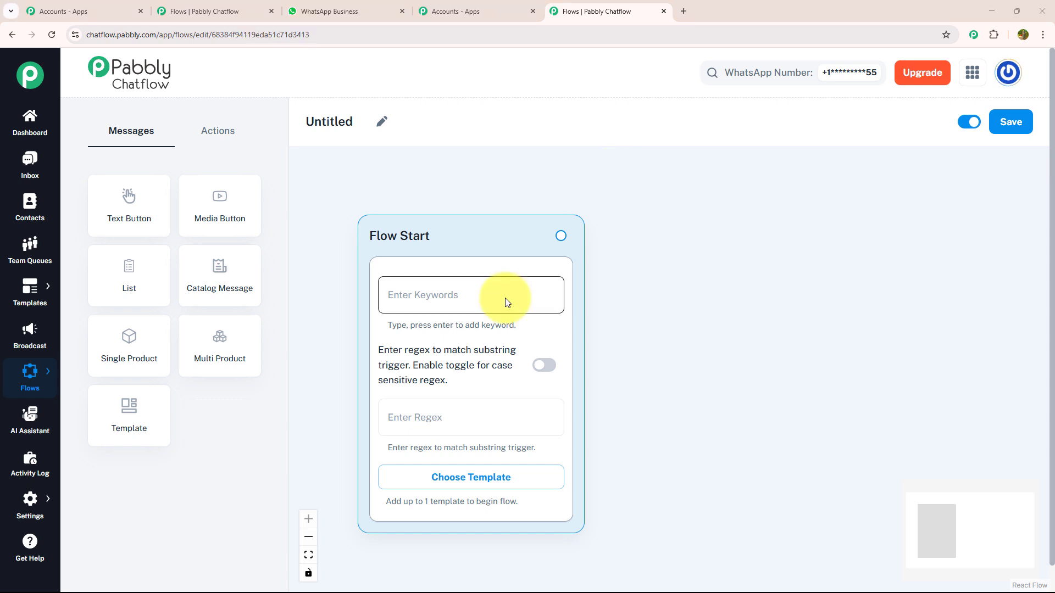
- Rename the Untitled flow to 'WhatsApp Chatbot for Your Shellfish Farm Business'
{"action": "left_click", "coordinate": [380, 124]}
{"action": "key", "text": "BackSpace"}
{"action": "key", "text": "BackSpace"}
{"action": "key", "text": "BackSpace"}
{"action": "key", "text": "BackSpace"}
{"action": "key", "text": "BackSpace"}
{"action": "key", "text": "BackSpace"}
{"action": "key", "text": "BackSpace"}
{"action": "key", "text": "BackSpace"}
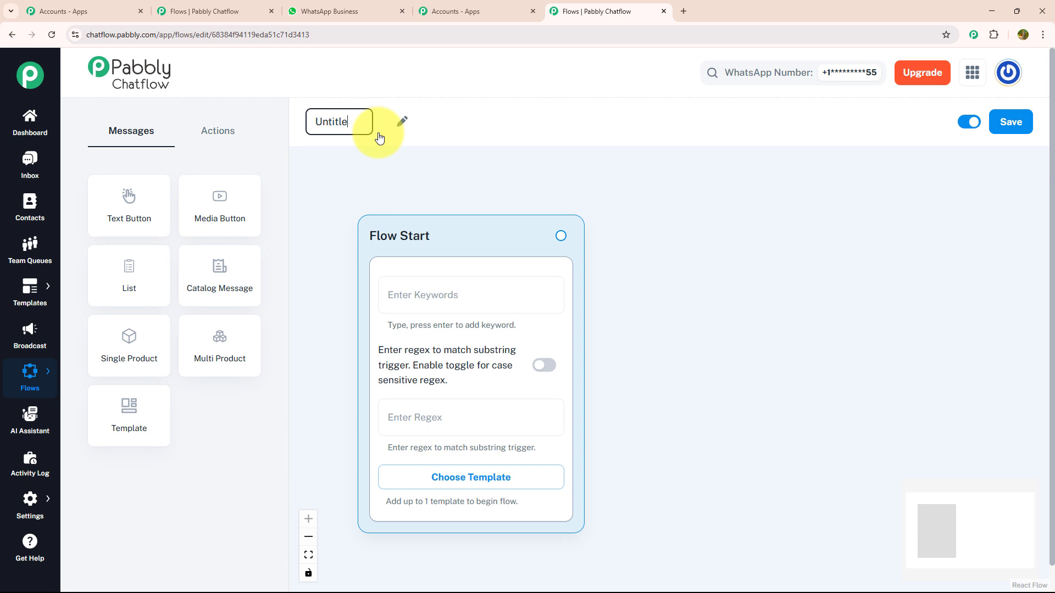
{"action": "type", "text": "WhatsApp Chatbot for Your Shellfish Farm Business"}
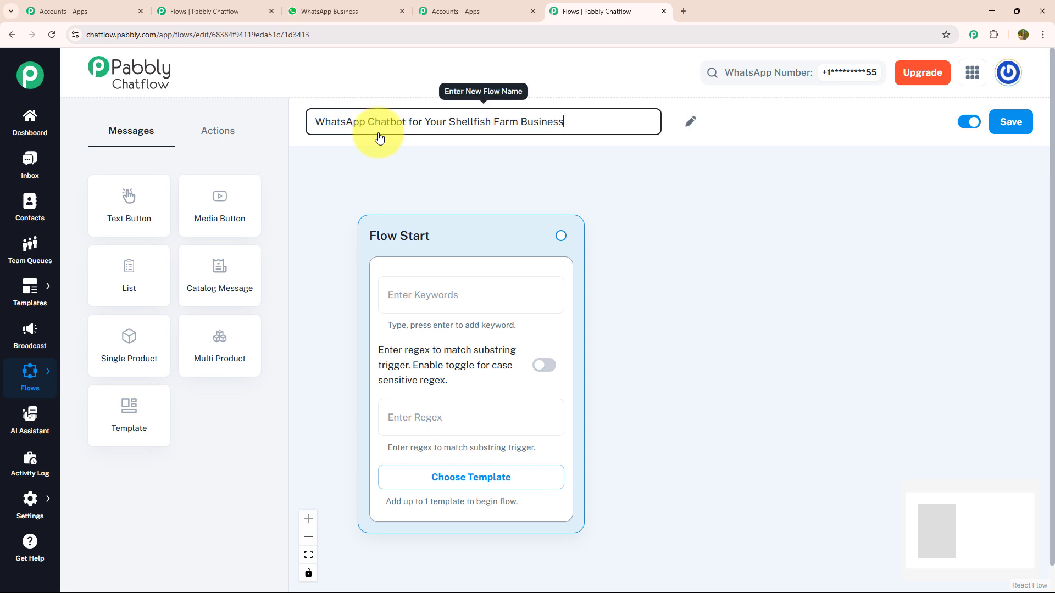
{"action": "left_click", "coordinate": [406, 173]}
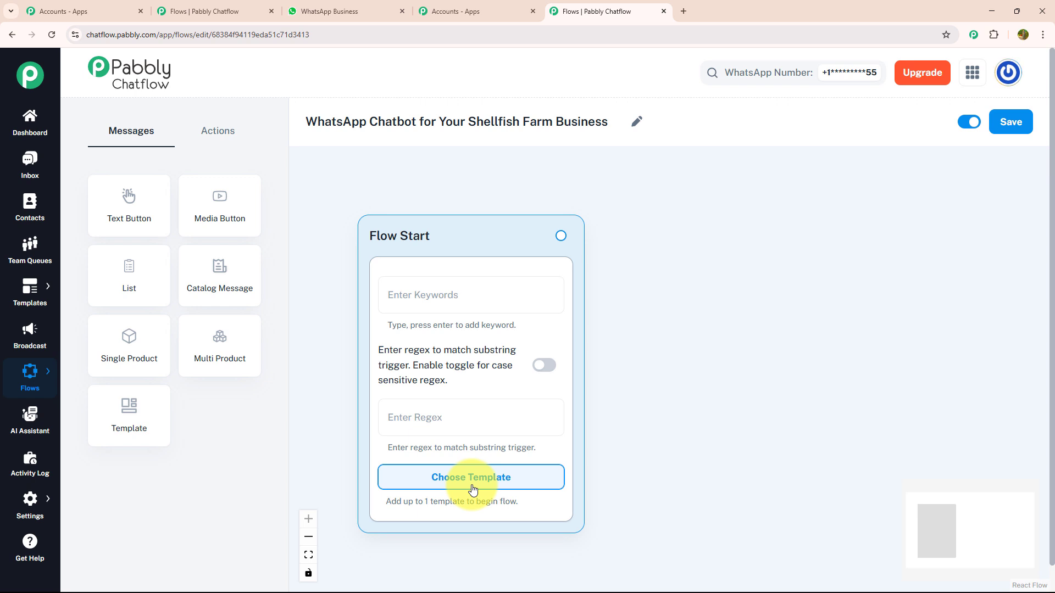
- Skip the approved templates and set the Flow Start trigger to the regex [\s\S]+
{"action": "left_click", "coordinate": [472, 478]}
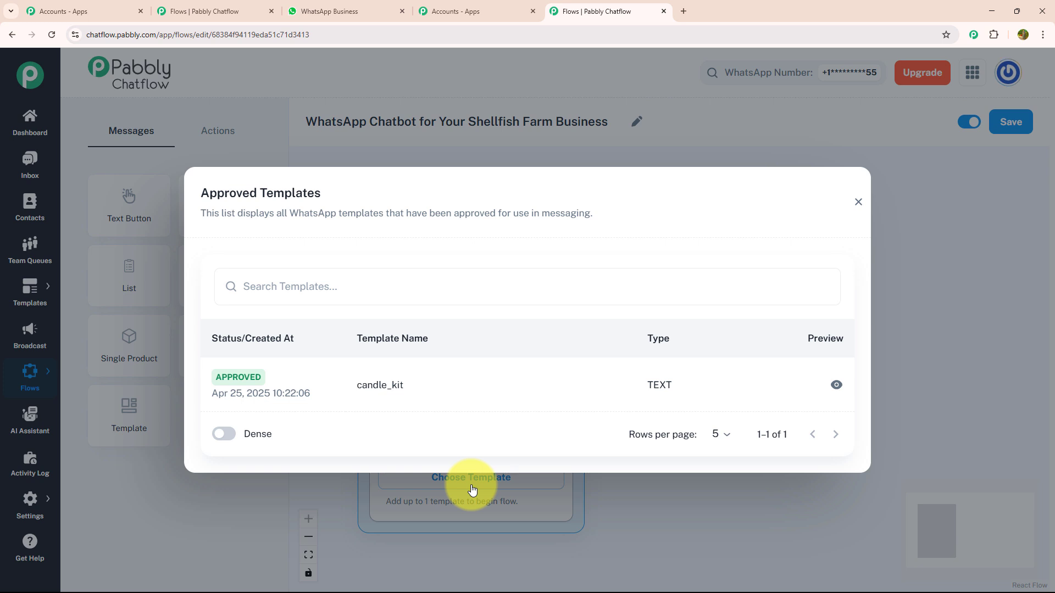
{"action": "left_click", "coordinate": [472, 489]}
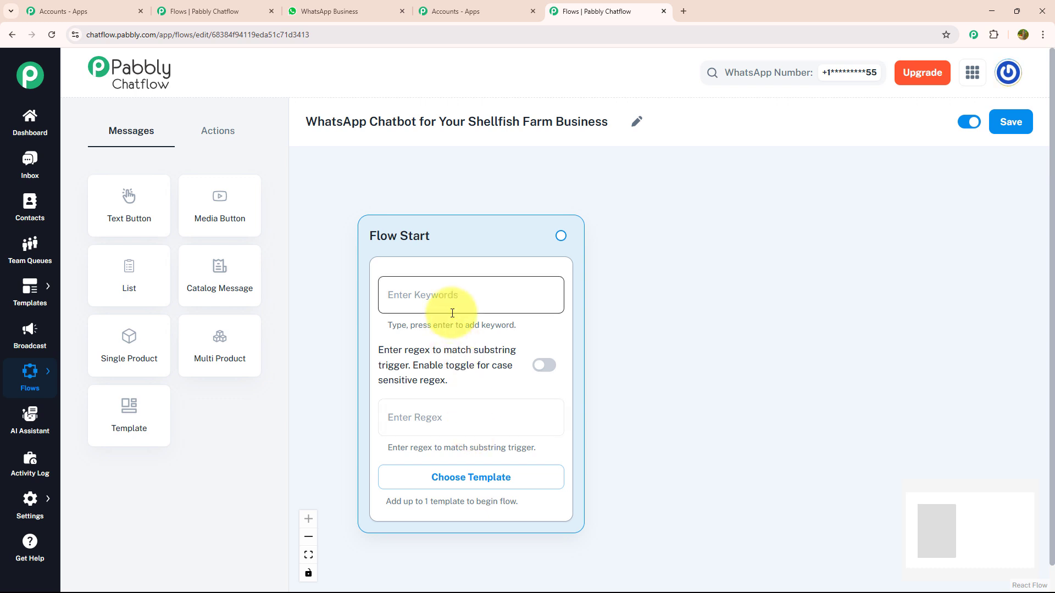
{"action": "left_click", "coordinate": [482, 434]}
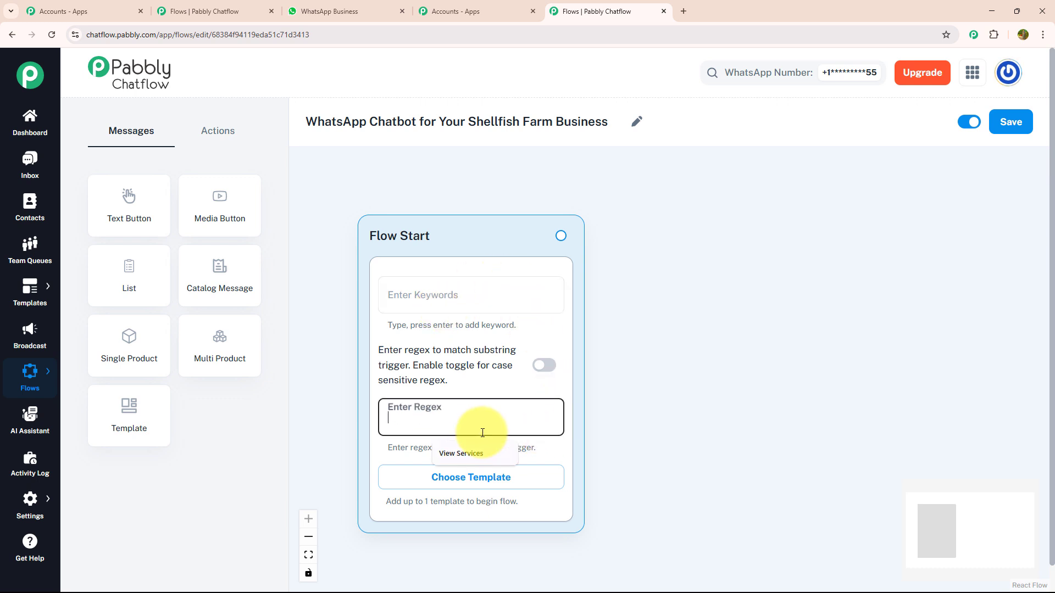
{"action": "type", "text": "[\\s\\S]+"}
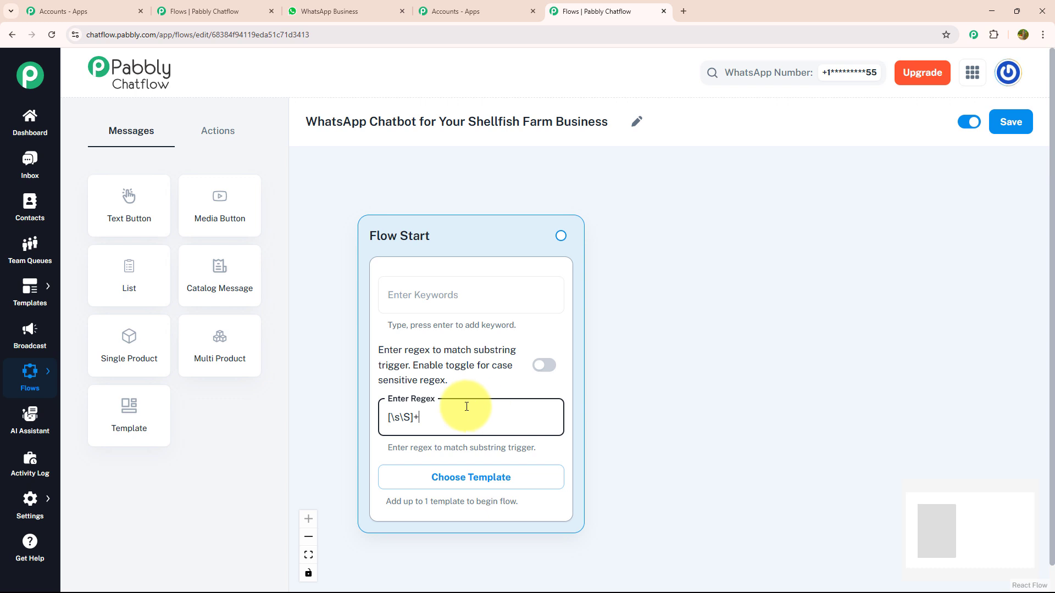
- Add a Media Button message linked from Flow Start, with the shellfish farm photo uploaded as its image
{"action": "left_click_drag", "start_coordinate": [226, 219], "coordinate": [726, 318]}
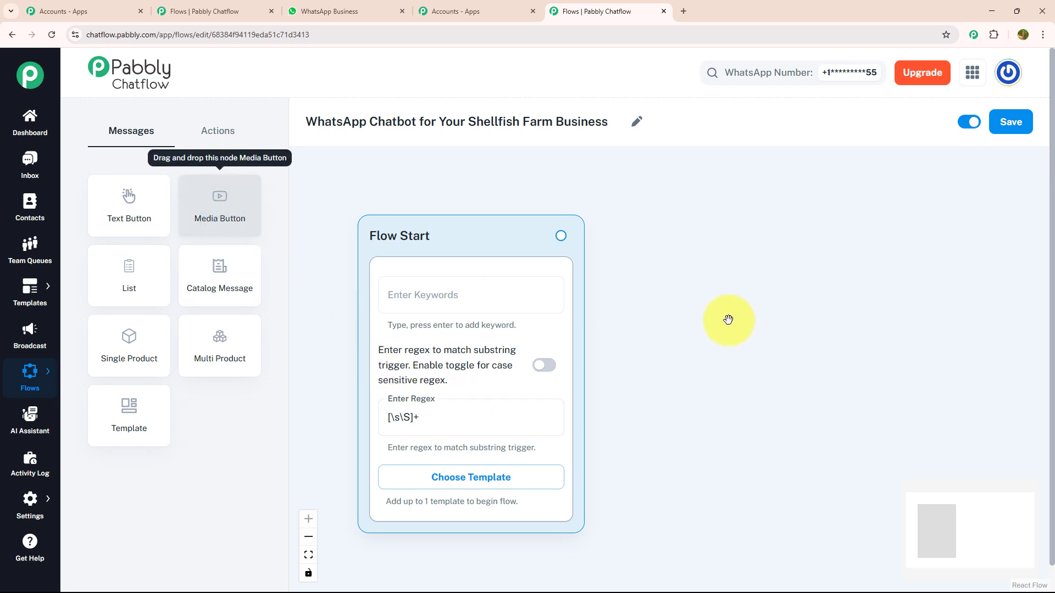
{"action": "left_click_drag", "start_coordinate": [560, 236], "coordinate": [742, 565]}
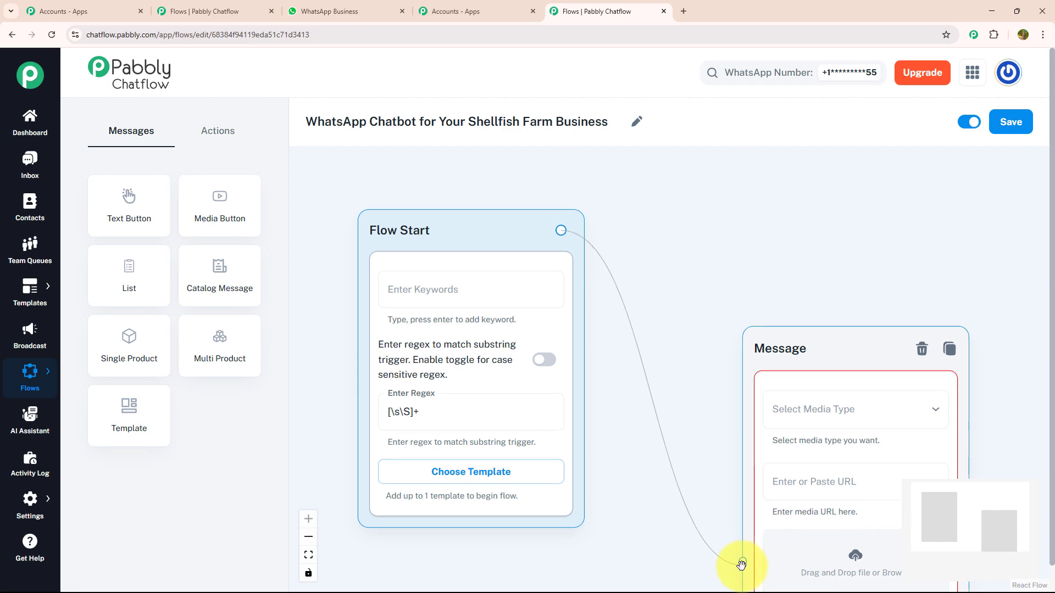
{"action": "left_click_drag", "start_coordinate": [716, 480], "coordinate": [438, 299]}
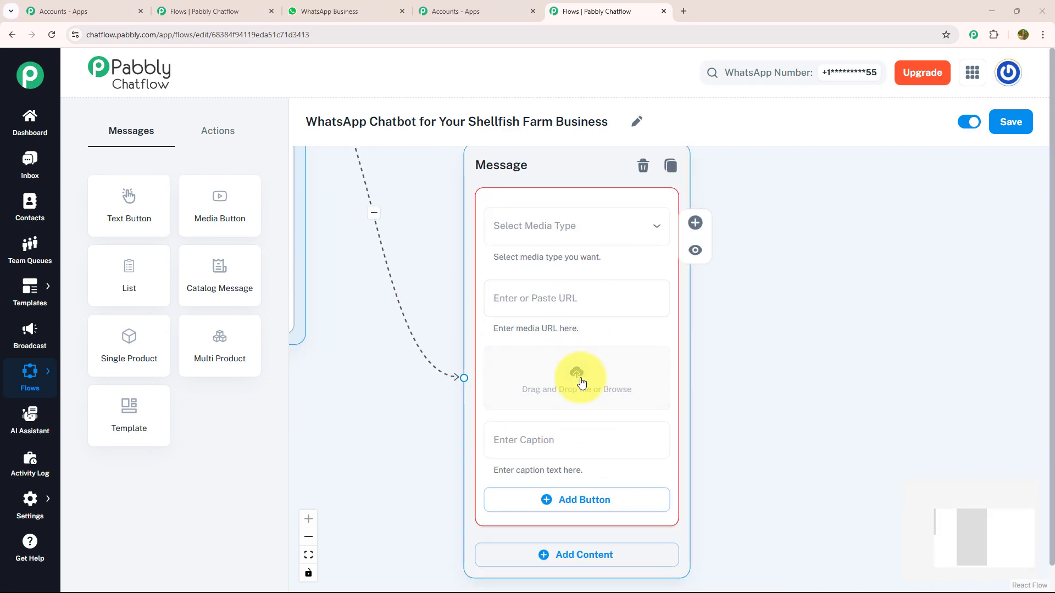
{"action": "left_click", "coordinate": [580, 382]}
{"action": "left_click", "coordinate": [450, 278]}
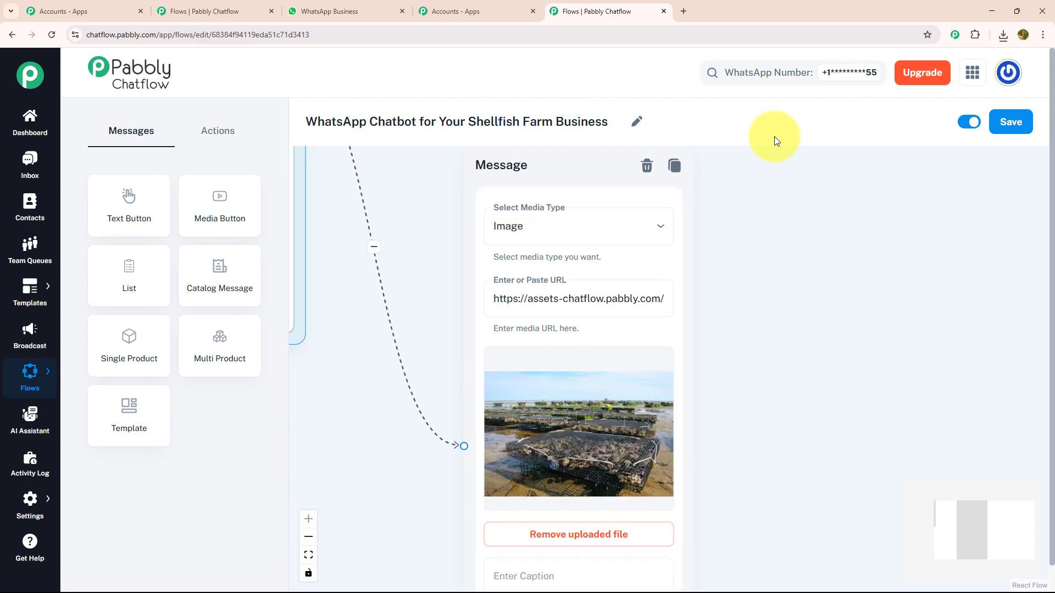
{"action": "scroll", "coordinate": [750, 264], "scroll_direction": "down", "scroll_amount": 2}
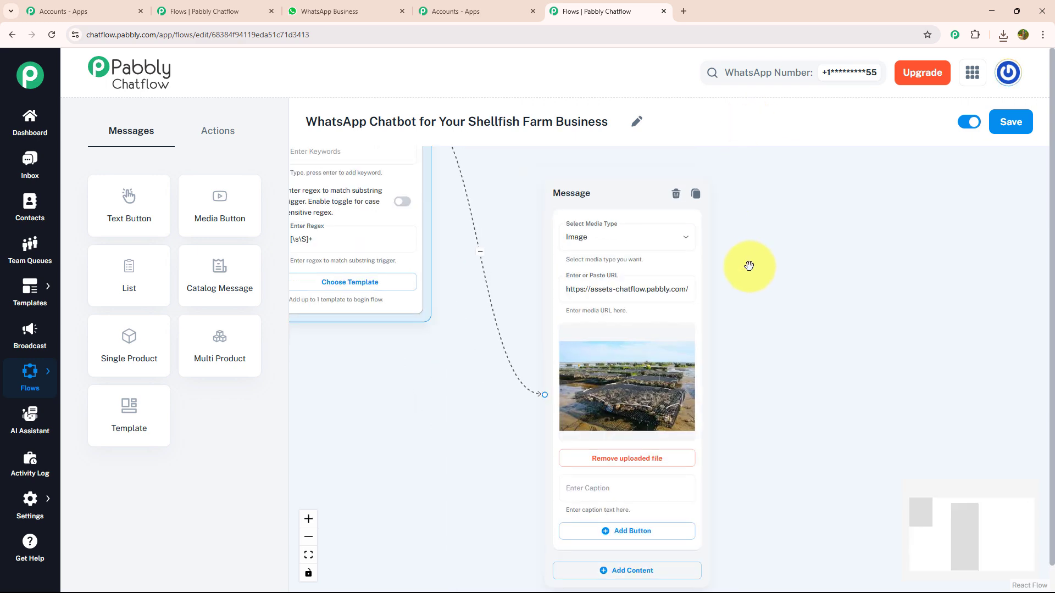
{"action": "left_click_drag", "start_coordinate": [746, 379], "coordinate": [685, 193]}
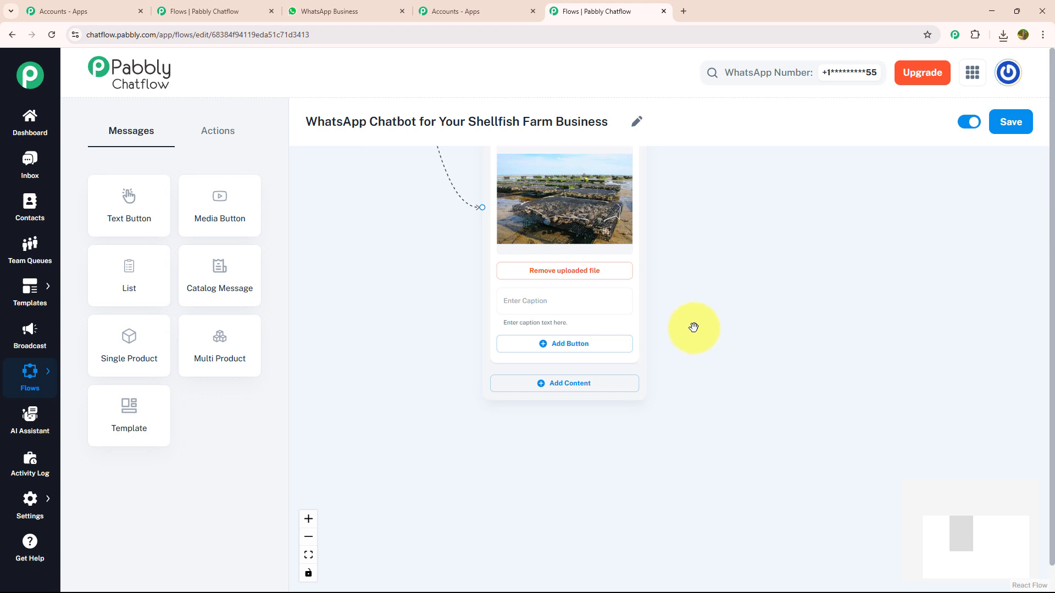
{"action": "scroll", "coordinate": [690, 323], "scroll_direction": "up", "scroll_amount": 2}
- Add a Text + Button block holding the Pabbly Shellfish Farm welcome text to the image message
{"action": "left_click_drag", "start_coordinate": [706, 313], "coordinate": [742, 253]}
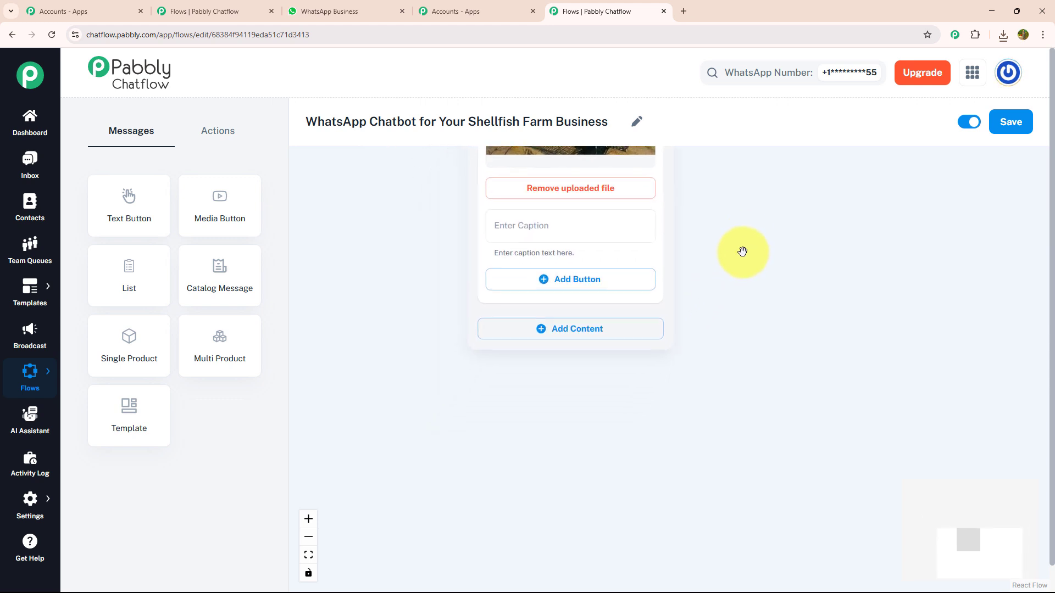
{"action": "scroll", "coordinate": [742, 253], "scroll_direction": "up", "scroll_amount": 1}
{"action": "left_click", "coordinate": [600, 338]}
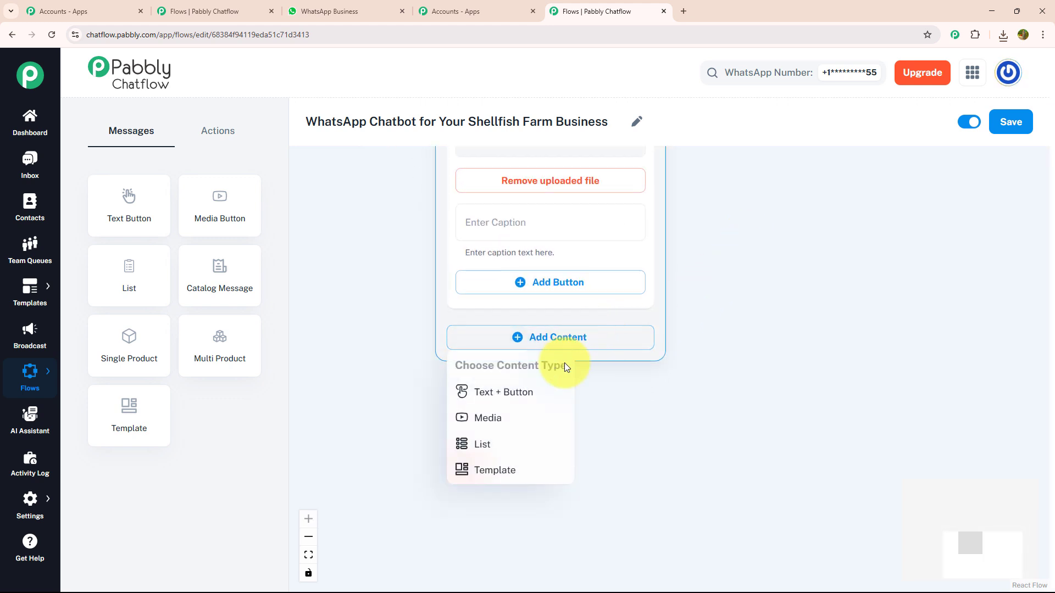
{"action": "left_click", "coordinate": [536, 392]}
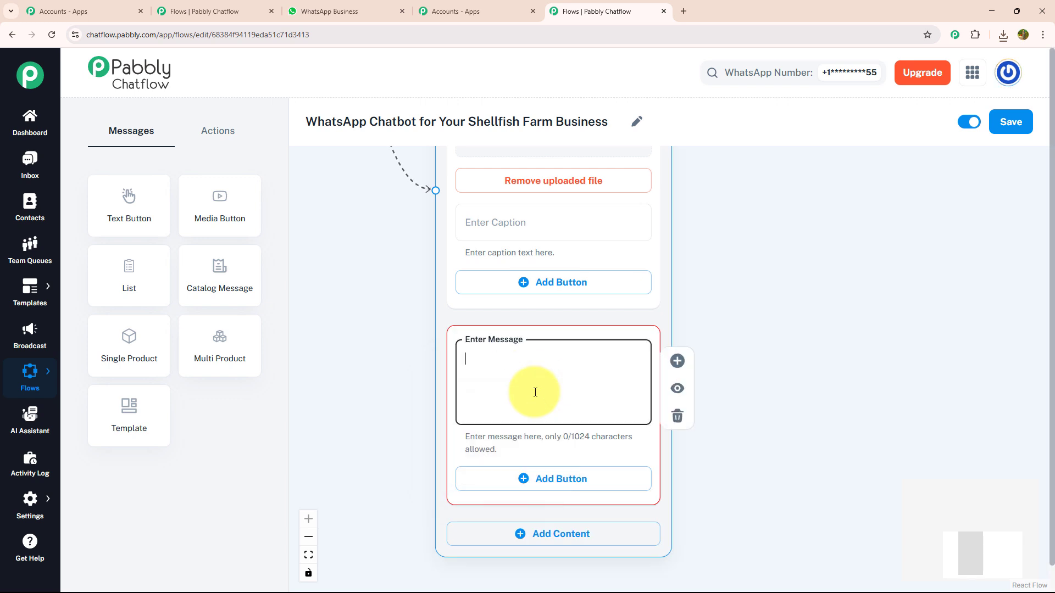
{"action": "key", "text": "ctrl+v"}
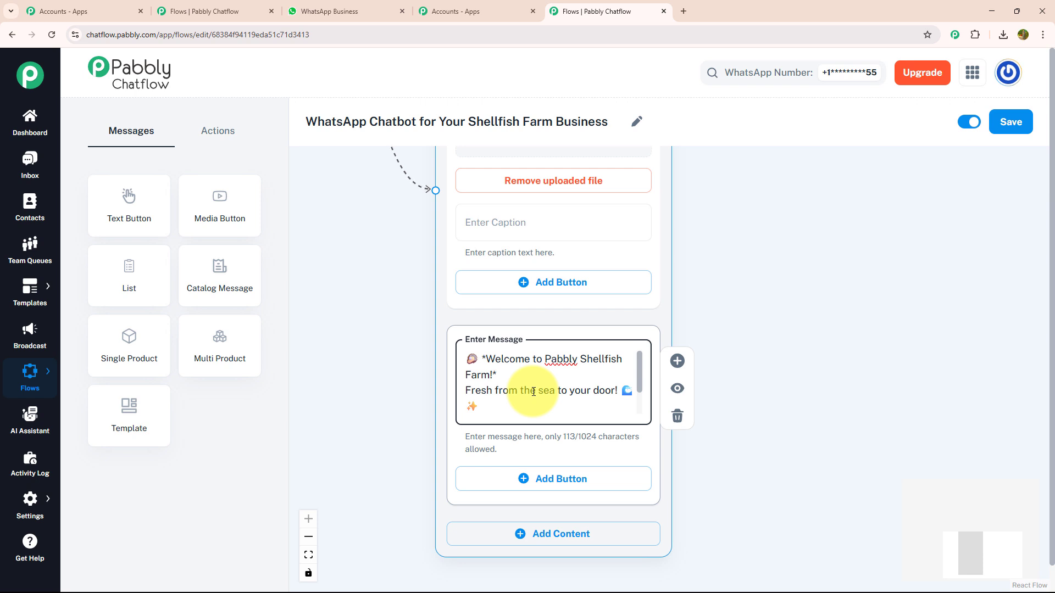
{"action": "scroll", "coordinate": [561, 379], "scroll_direction": "down", "scroll_amount": 1}
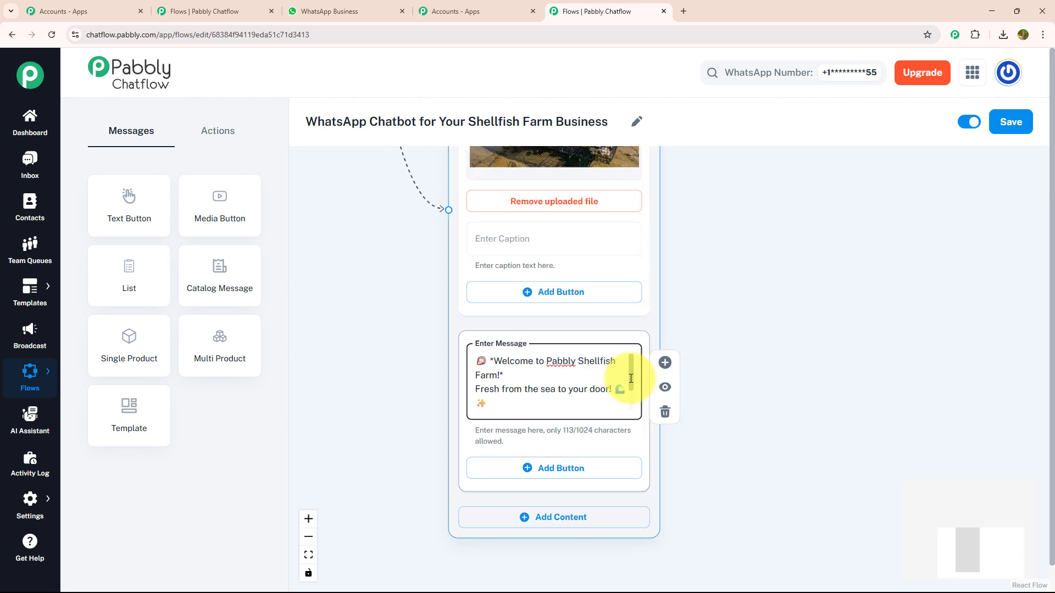
{"action": "scroll", "coordinate": [631, 378], "scroll_direction": "down", "scroll_amount": 2}
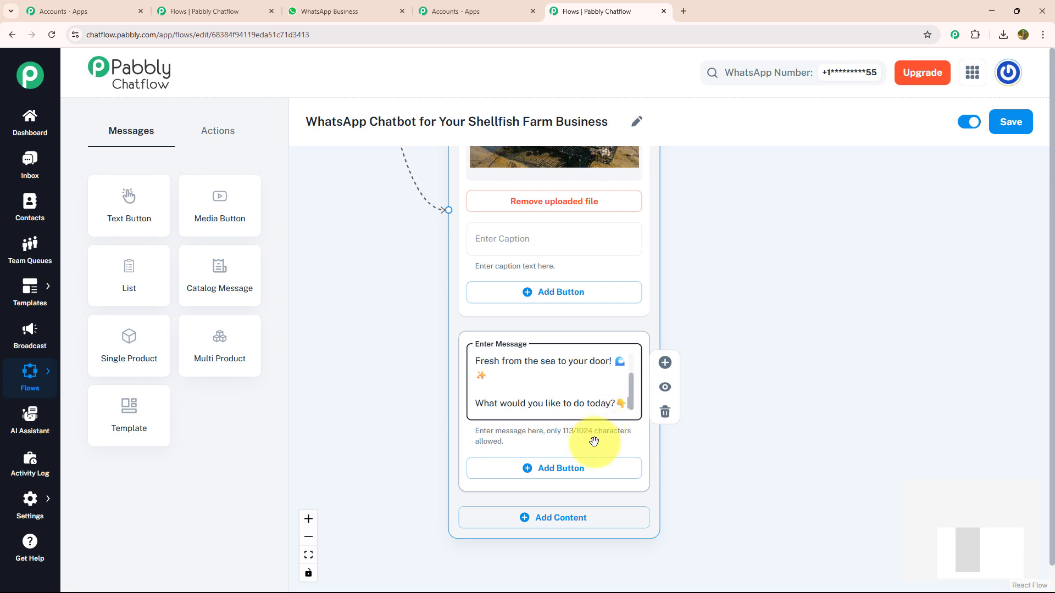
{"action": "left_click_drag", "start_coordinate": [720, 446], "coordinate": [641, 299]}
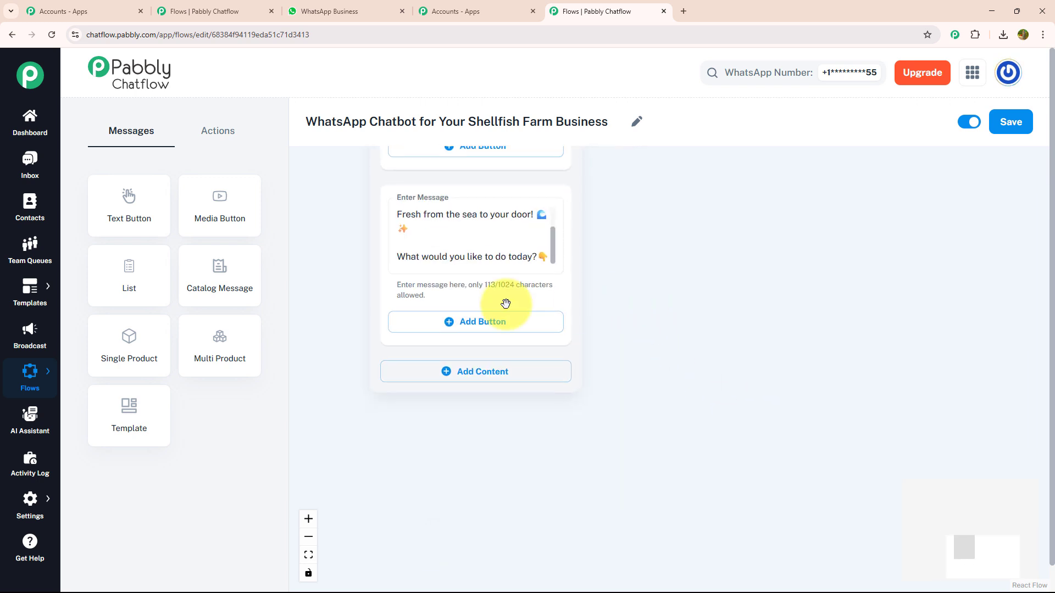
- Give the welcome message Place a Order, 📈 Check Availability and 🆘Need Help? reply buttons
{"action": "left_click", "coordinate": [436, 322]}
{"action": "left_click", "coordinate": [437, 321]}
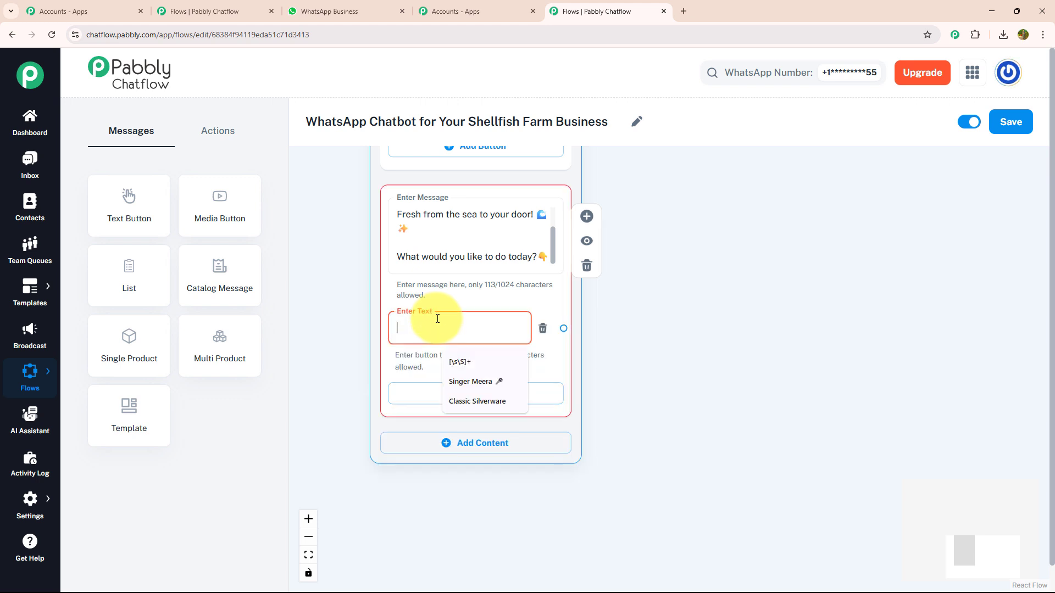
{"action": "type", "text": "📦 Place a Order"}
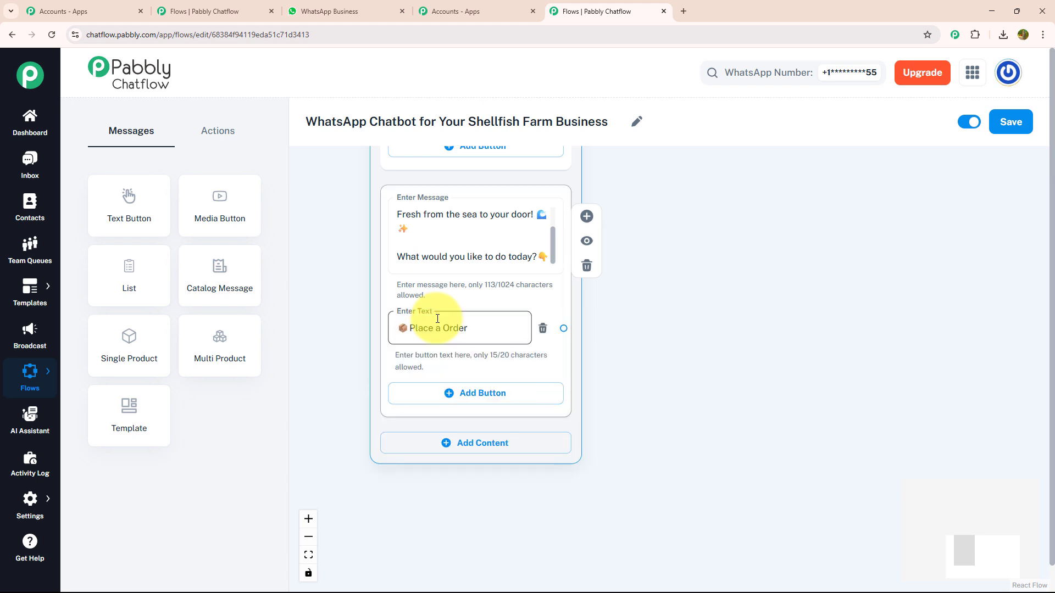
{"action": "left_click", "coordinate": [435, 398]}
{"action": "left_click", "coordinate": [434, 396]}
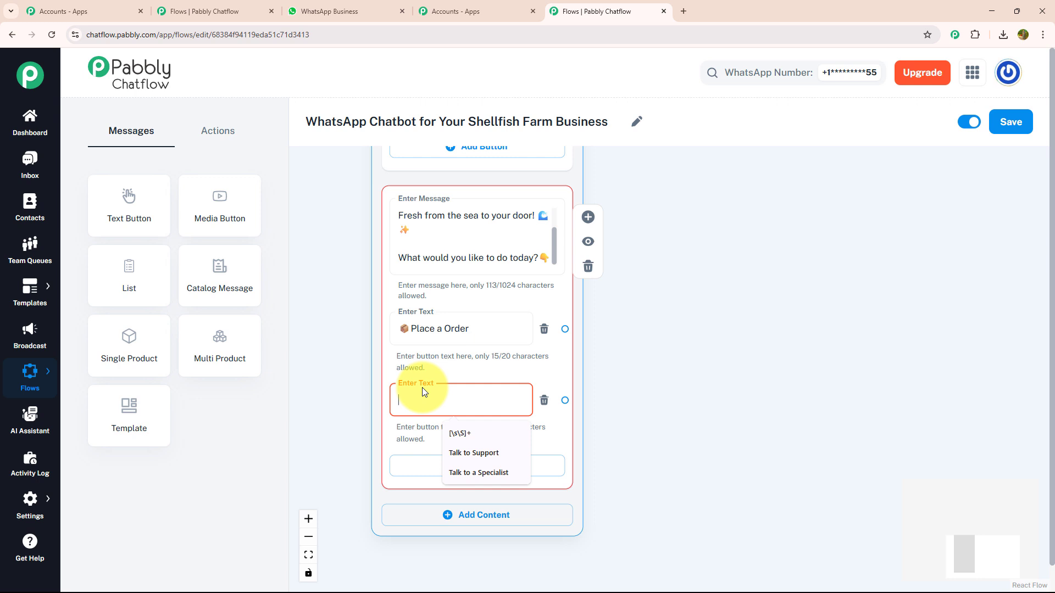
{"action": "type", "text": "📈 Check Availability"}
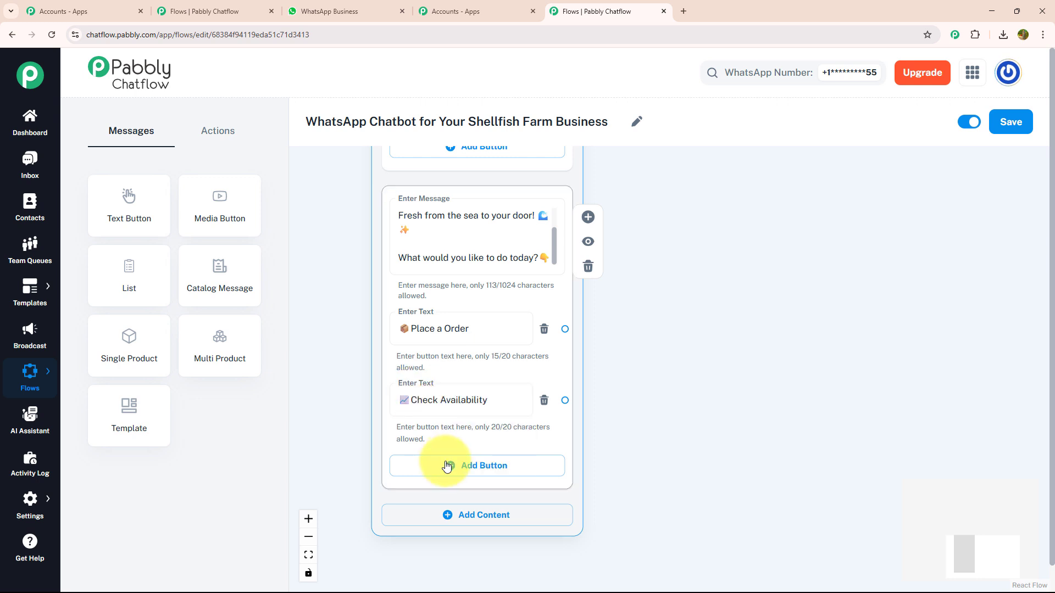
{"action": "left_click", "coordinate": [443, 465]}
{"action": "left_click", "coordinate": [446, 462]}
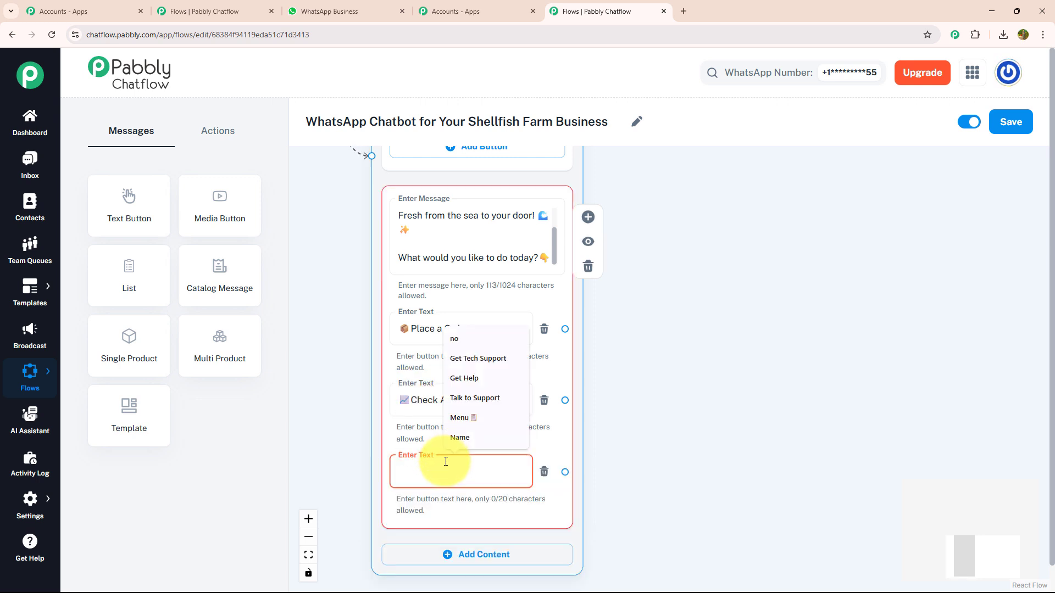
{"action": "type", "text": "🆘Need Help?"}
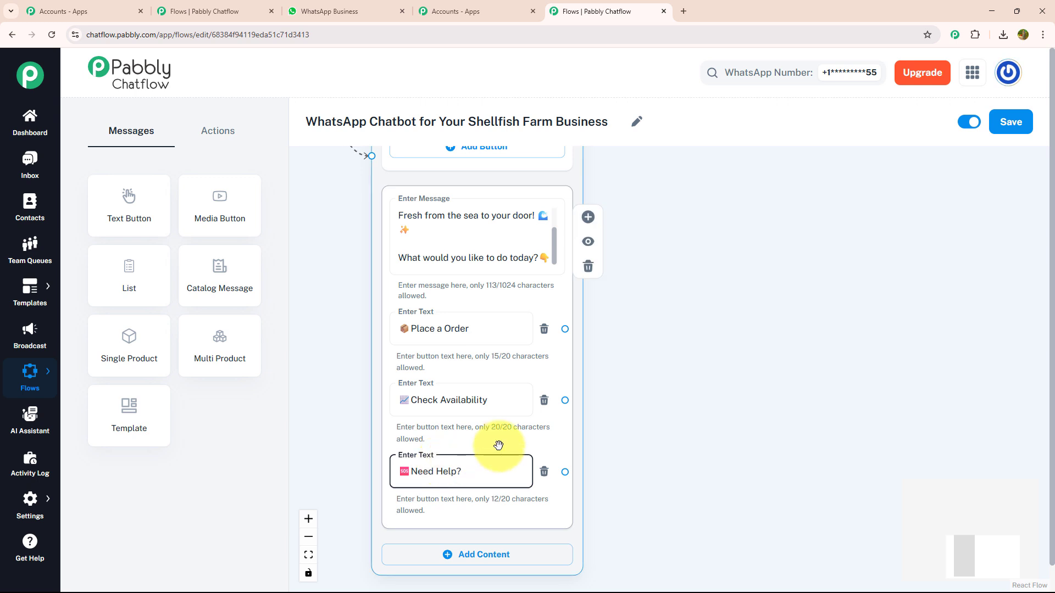
{"action": "scroll", "coordinate": [594, 371], "scroll_direction": "down", "scroll_amount": 1}
{"action": "left_click_drag", "start_coordinate": [716, 385], "coordinate": [598, 333]}
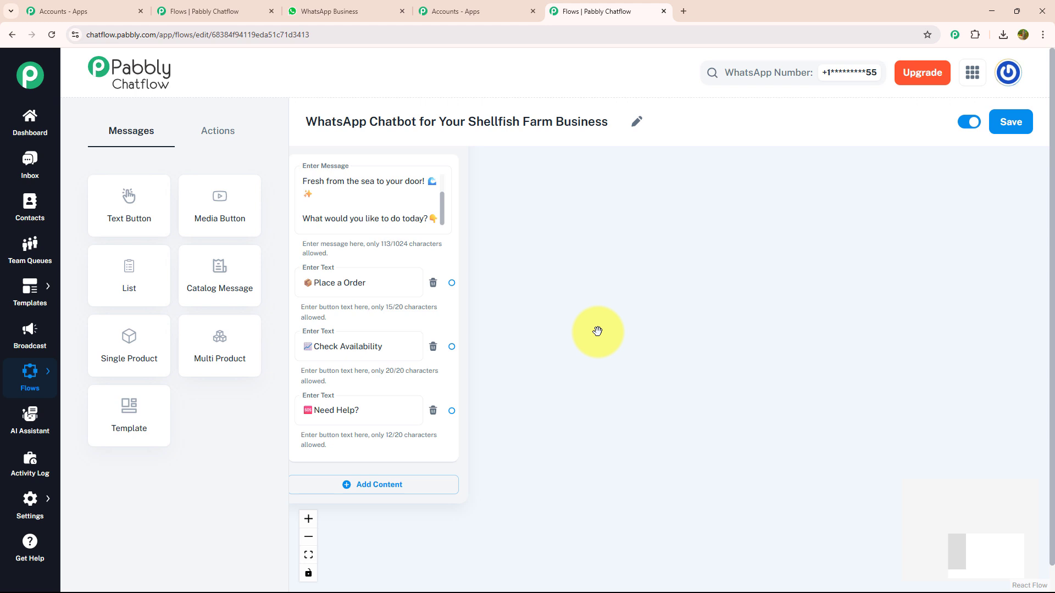
{"action": "scroll", "coordinate": [632, 343], "scroll_direction": "up", "scroll_amount": 2}
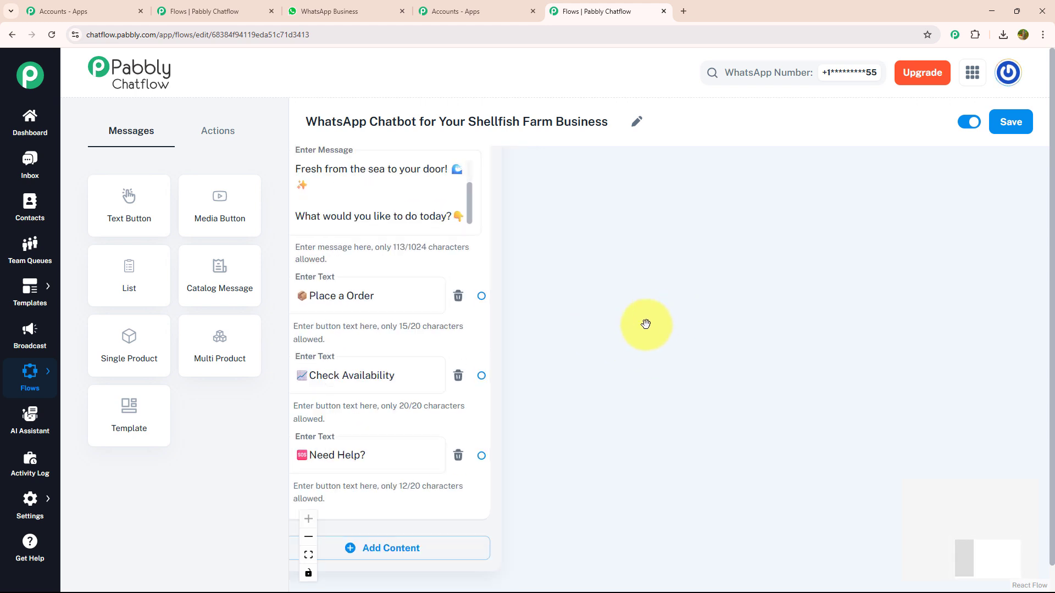
{"action": "left_click_drag", "start_coordinate": [645, 325], "coordinate": [713, 341]}
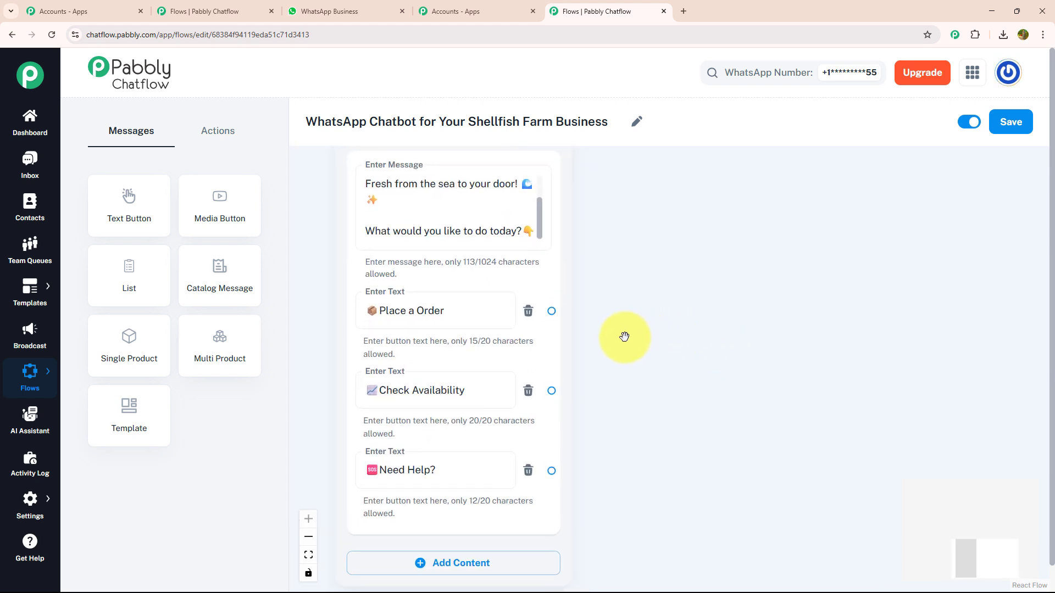
- Add a Question node linked from the Place a Order button
{"action": "left_click", "coordinate": [218, 136]}
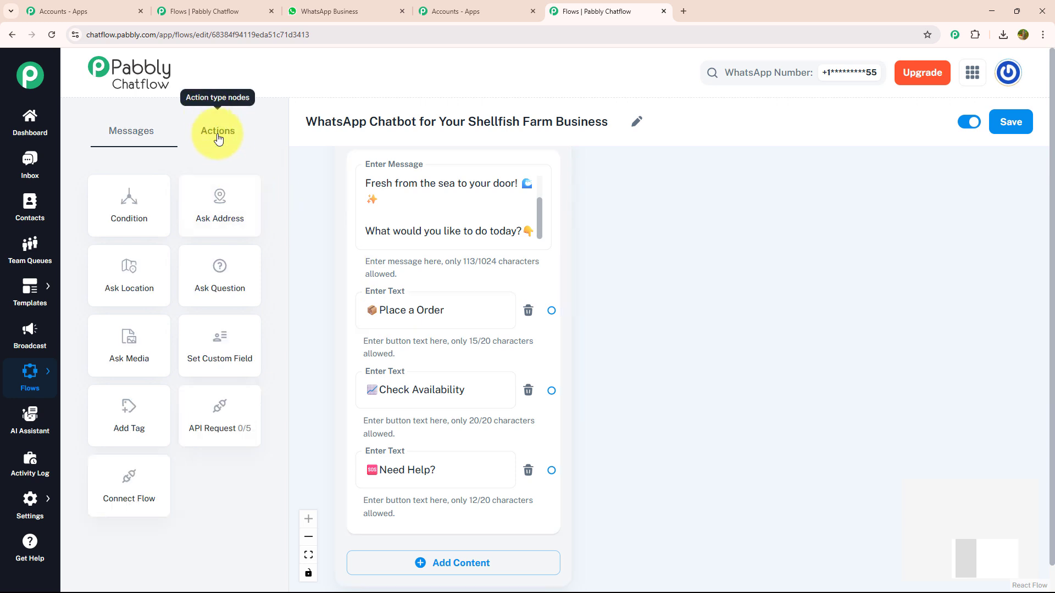
{"action": "left_click_drag", "start_coordinate": [217, 275], "coordinate": [724, 251]}
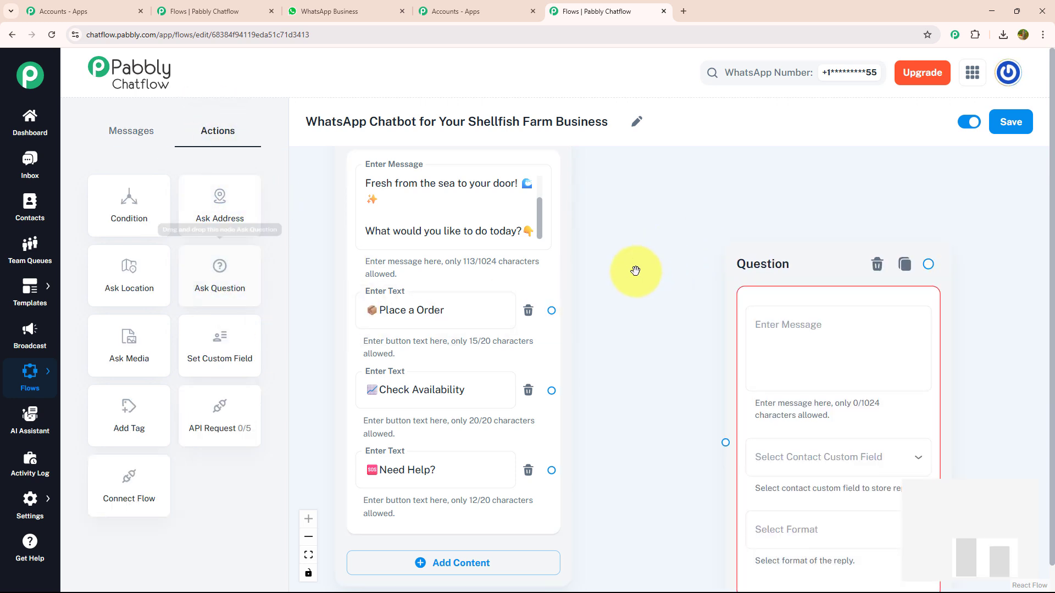
{"action": "left_click_drag", "start_coordinate": [551, 310], "coordinate": [724, 444]}
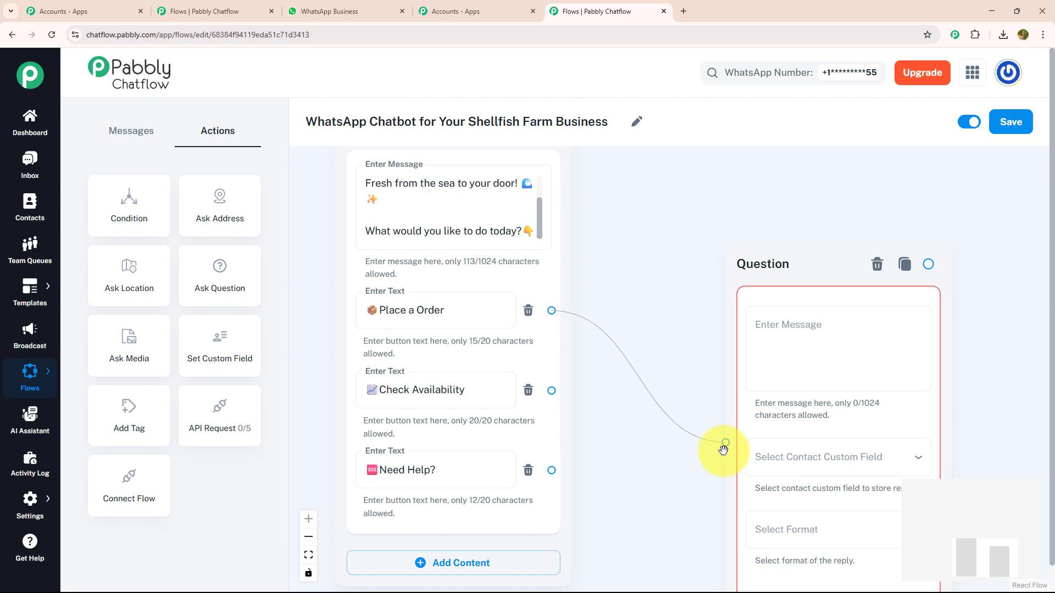
{"action": "left_click_drag", "start_coordinate": [699, 483], "coordinate": [405, 438]}
- Have it ask the shellfish type, saving replies to the Type field in Any format
{"action": "left_click", "coordinate": [521, 292]}
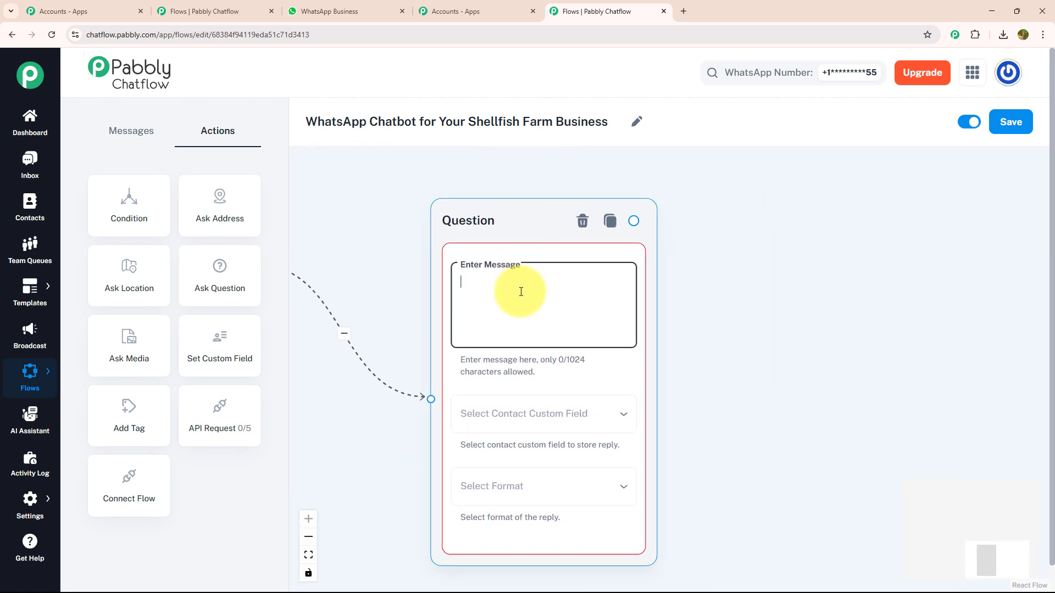
{"action": "key", "text": "ctrl+v"}
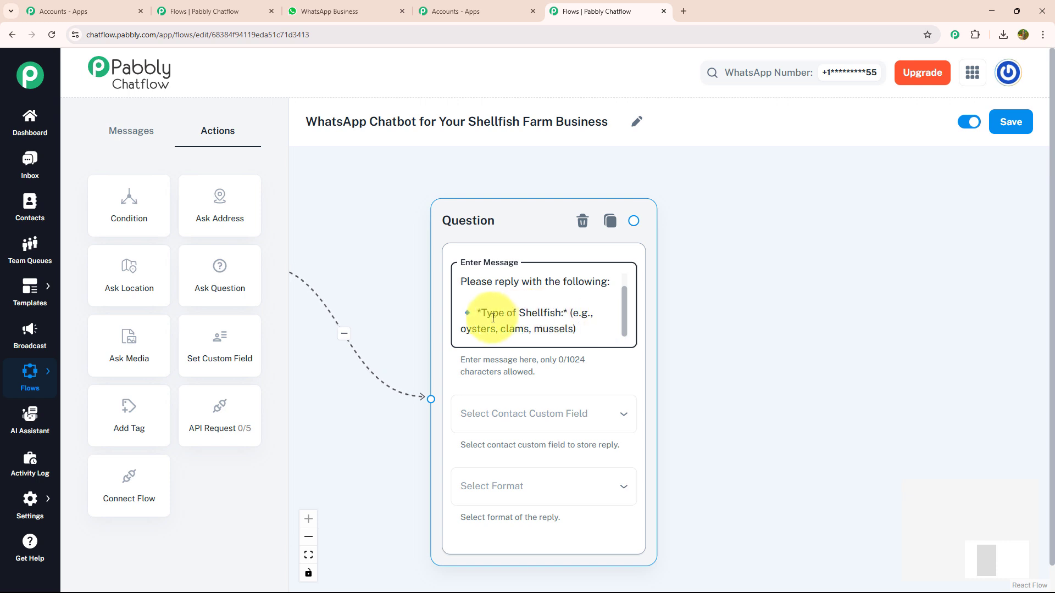
{"action": "left_click", "coordinate": [525, 432]}
{"action": "left_click", "coordinate": [448, 347]}
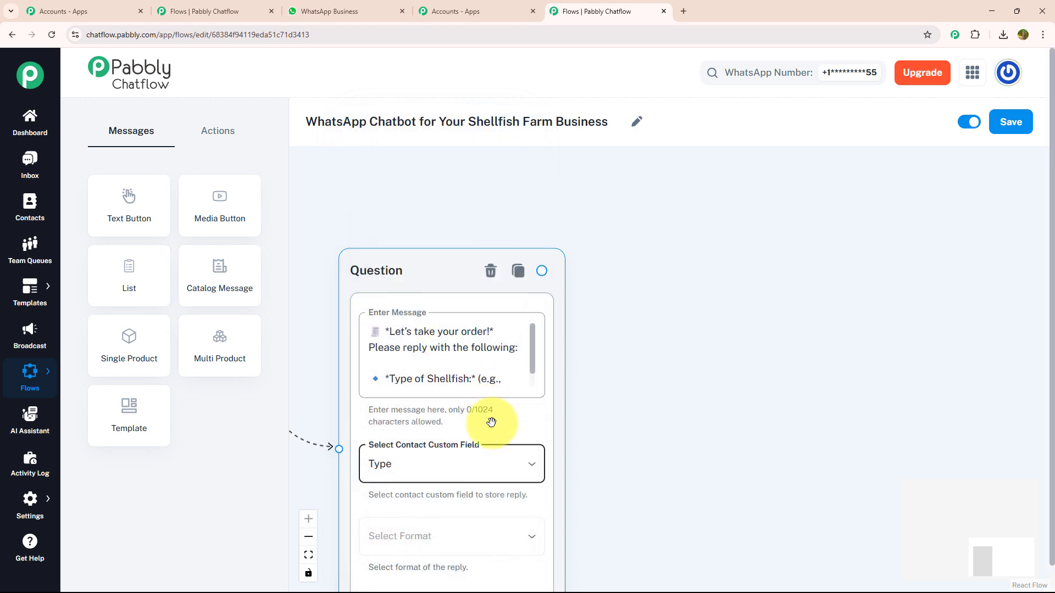
{"action": "left_click", "coordinate": [433, 544]}
{"action": "left_click", "coordinate": [419, 414]}
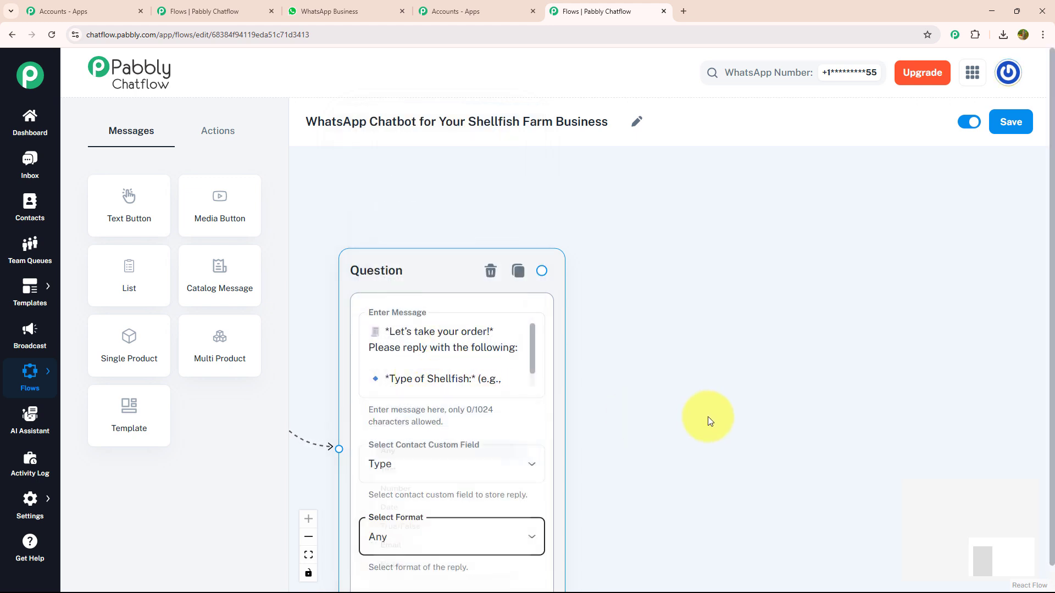
{"action": "left_click_drag", "start_coordinate": [706, 420], "coordinate": [657, 379]}
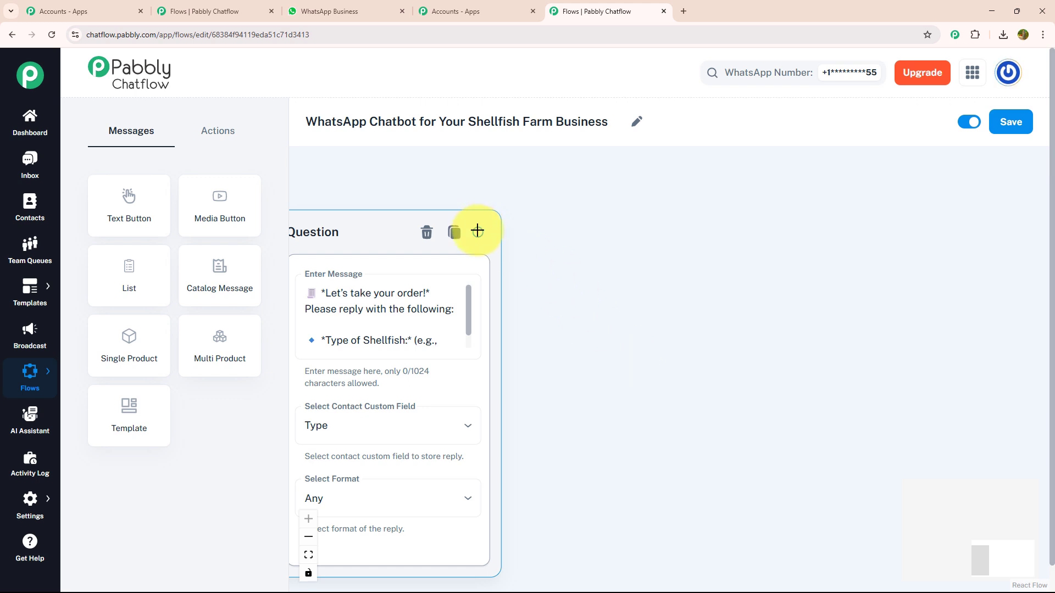
- Add a second Question node connected after the shellfish-type question
{"action": "left_click", "coordinate": [220, 134]}
{"action": "left_click_drag", "start_coordinate": [220, 274], "coordinate": [641, 271]}
{"action": "left_click_drag", "start_coordinate": [476, 230], "coordinate": [635, 483]}
{"action": "left_click_drag", "start_coordinate": [565, 483], "coordinate": [396, 421]}
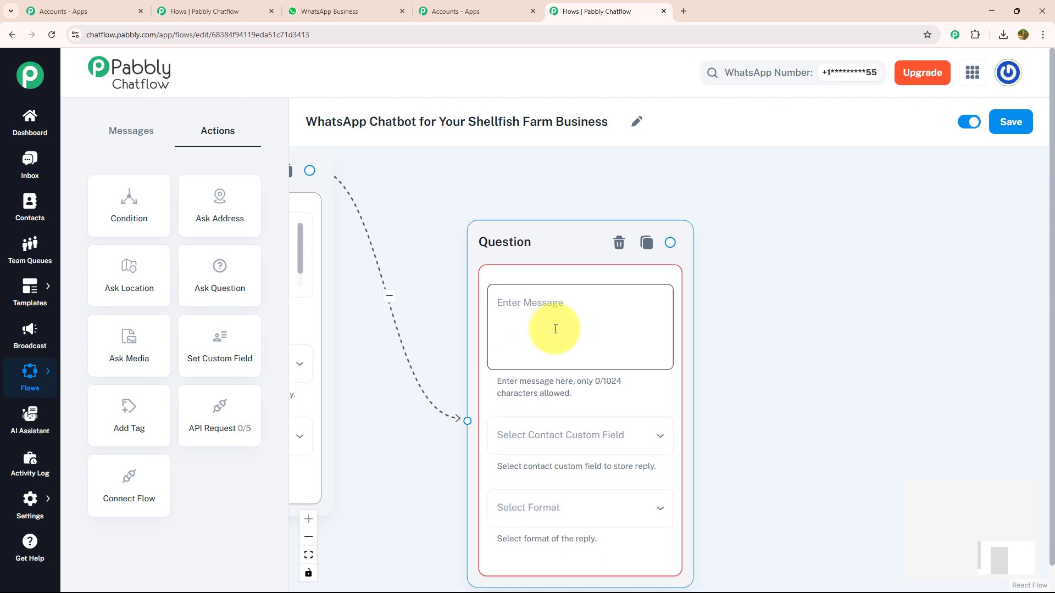
- Make it ask the quantity in kg or count, saved to Quantity in Any format
{"action": "left_click", "coordinate": [555, 329]}
{"action": "type", "text": "Please reply: 🔹 *Quantity (in kg or count):*"}
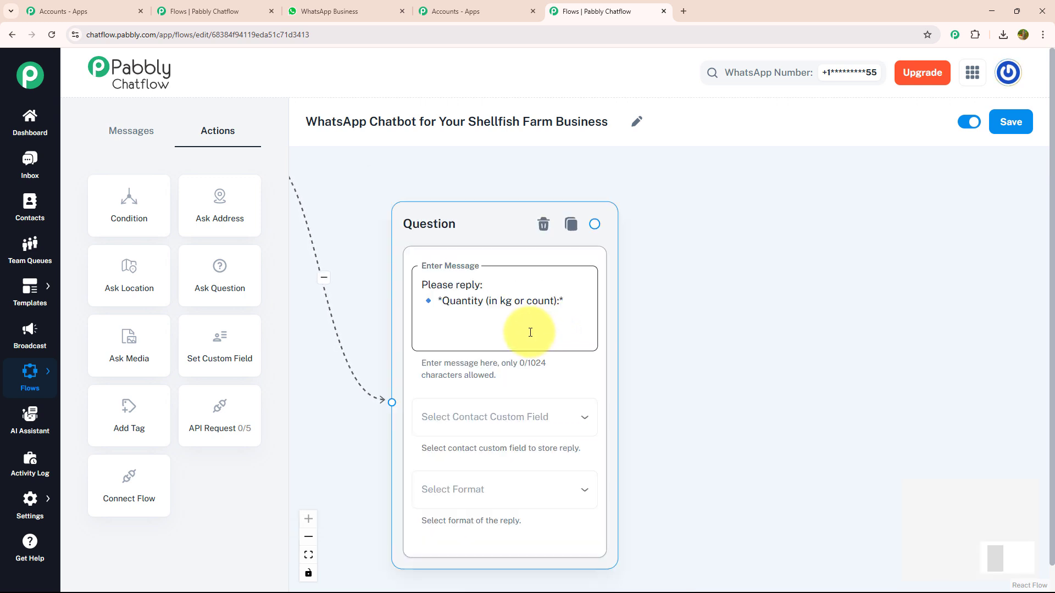
{"action": "left_click", "coordinate": [530, 420]}
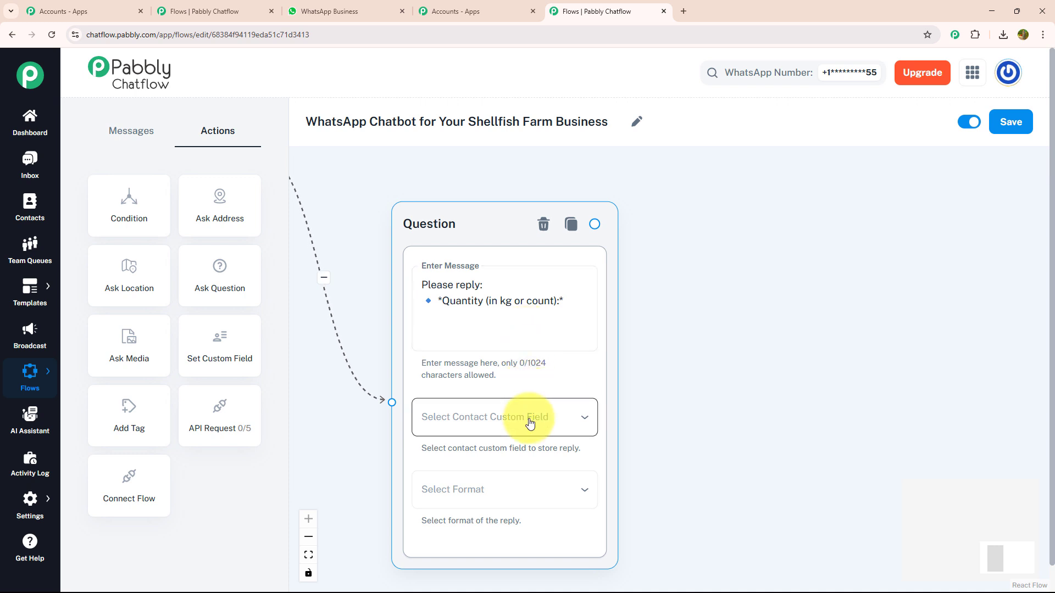
{"action": "left_click", "coordinate": [530, 422]}
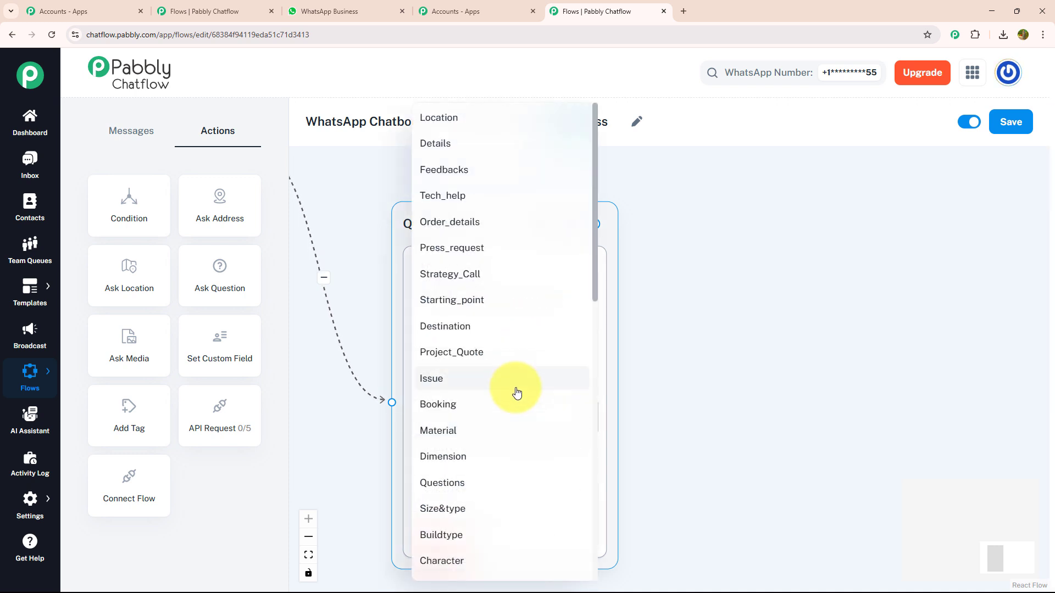
{"action": "scroll", "coordinate": [516, 388], "scroll_direction": "down", "scroll_amount": 2}
{"action": "scroll", "coordinate": [513, 388], "scroll_direction": "down", "scroll_amount": 5}
{"action": "left_click", "coordinate": [488, 478]}
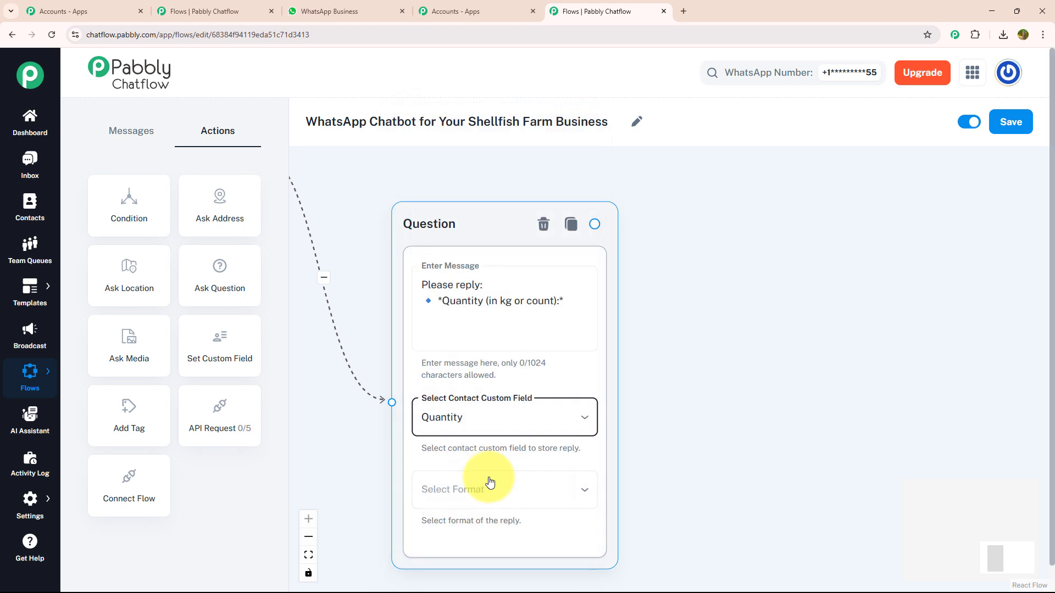
{"action": "left_click", "coordinate": [489, 489]}
{"action": "left_click", "coordinate": [652, 428]}
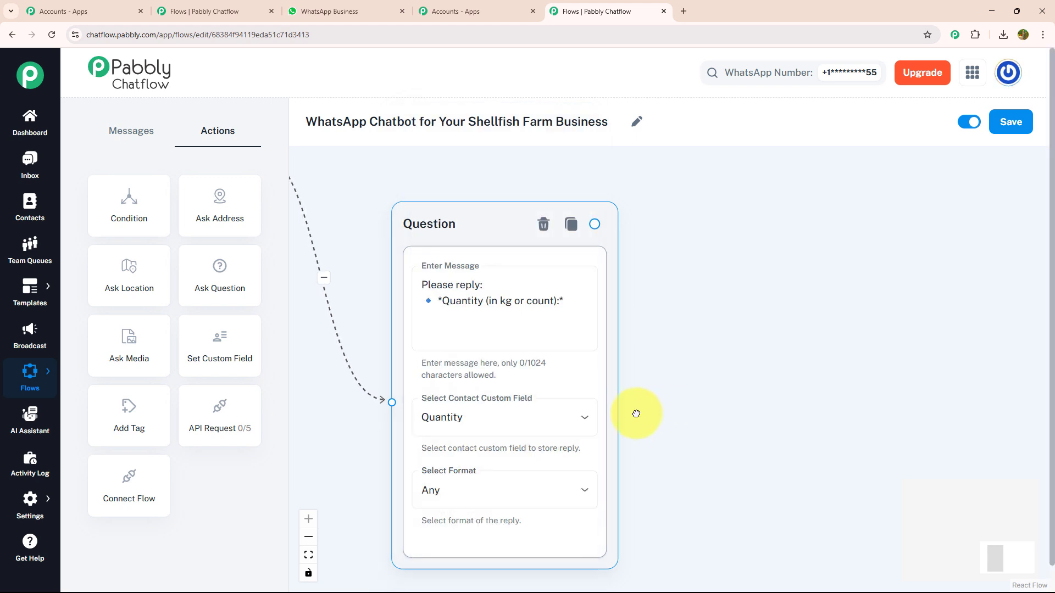
{"action": "left_click_drag", "start_coordinate": [674, 414], "coordinate": [595, 406]}
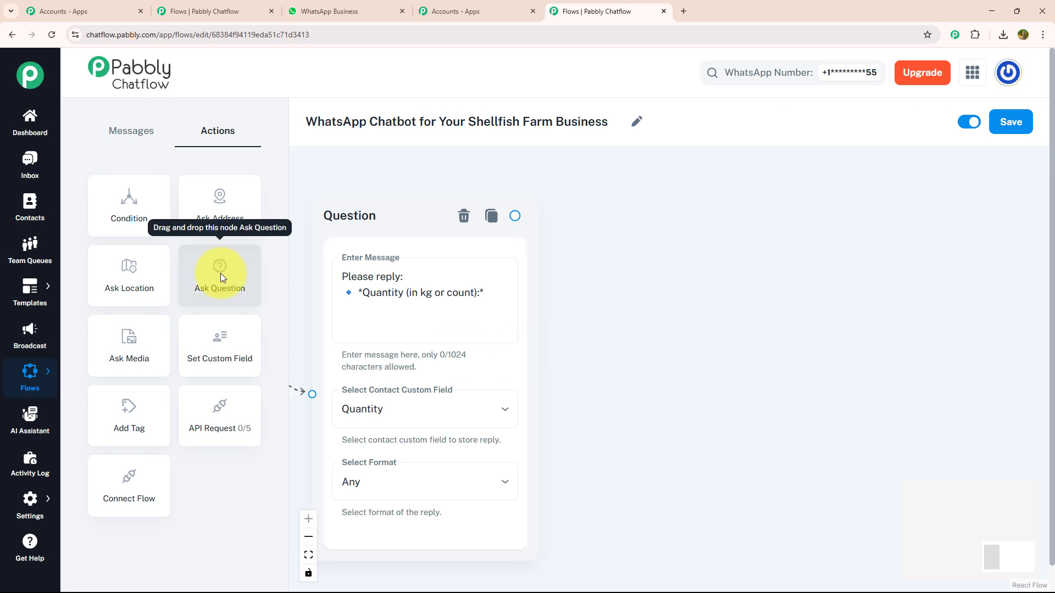
- Add a third Question node after the quantity question asking the Preferred Delivery Date
{"action": "left_click_drag", "start_coordinate": [220, 273], "coordinate": [641, 305]}
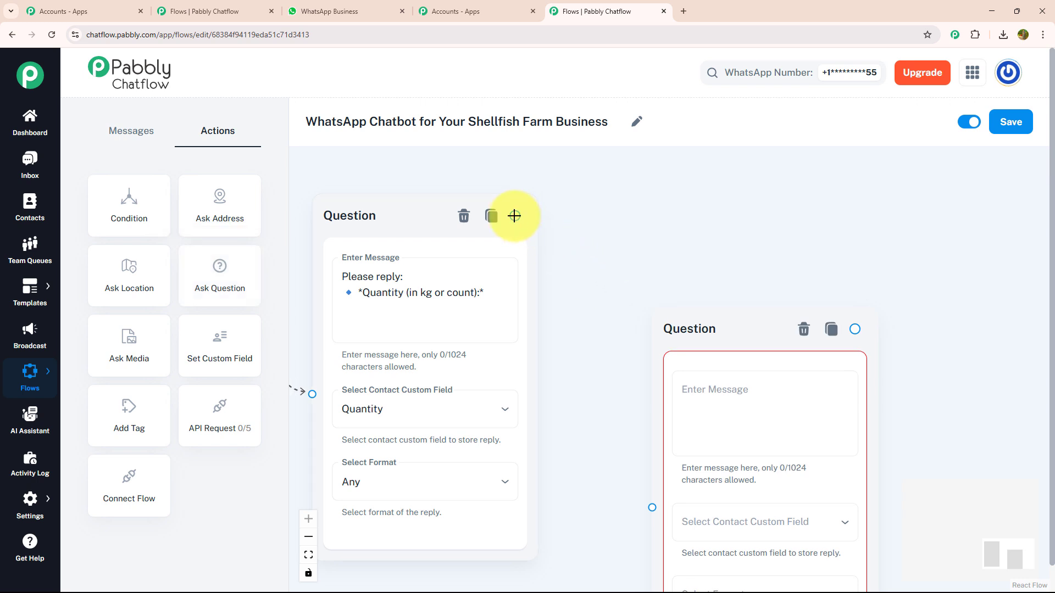
{"action": "left_click_drag", "start_coordinate": [515, 216], "coordinate": [653, 503]}
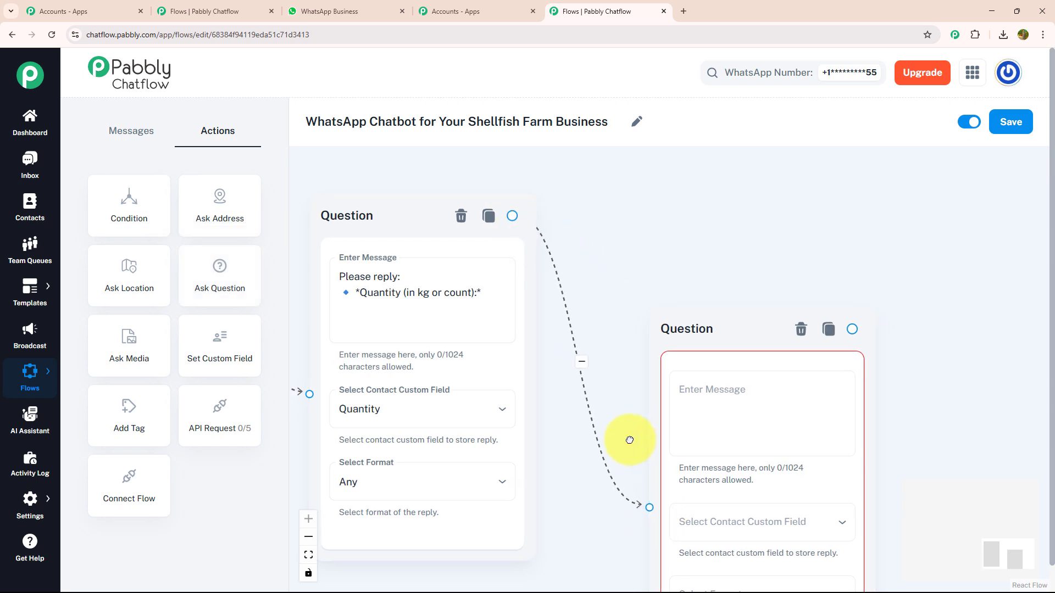
{"action": "left_click", "coordinate": [512, 364]}
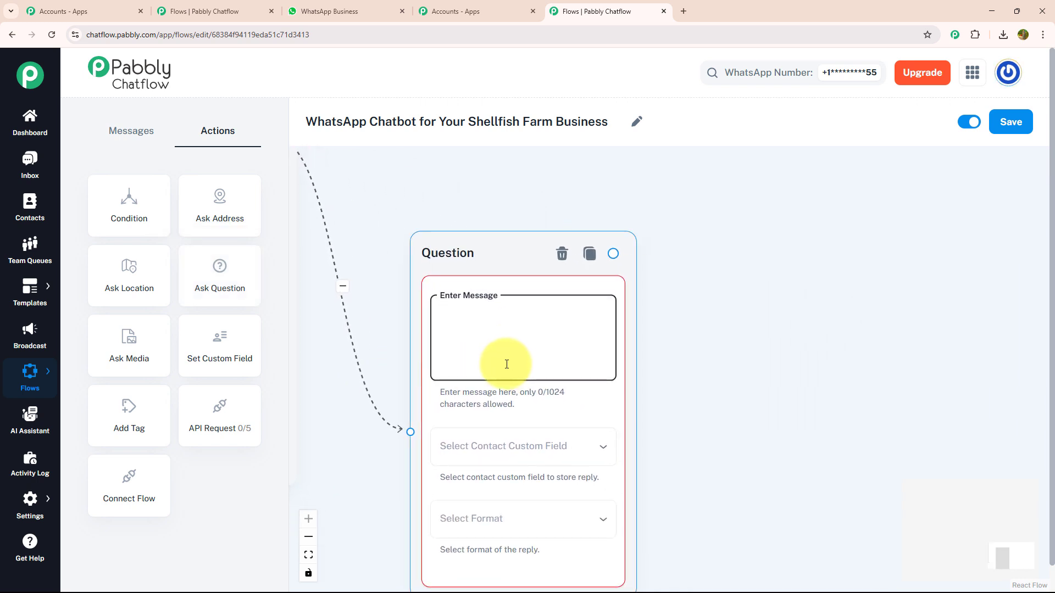
{"action": "type", "text": "Please reply: 🔹 *Preferred Delivery Date:*"}
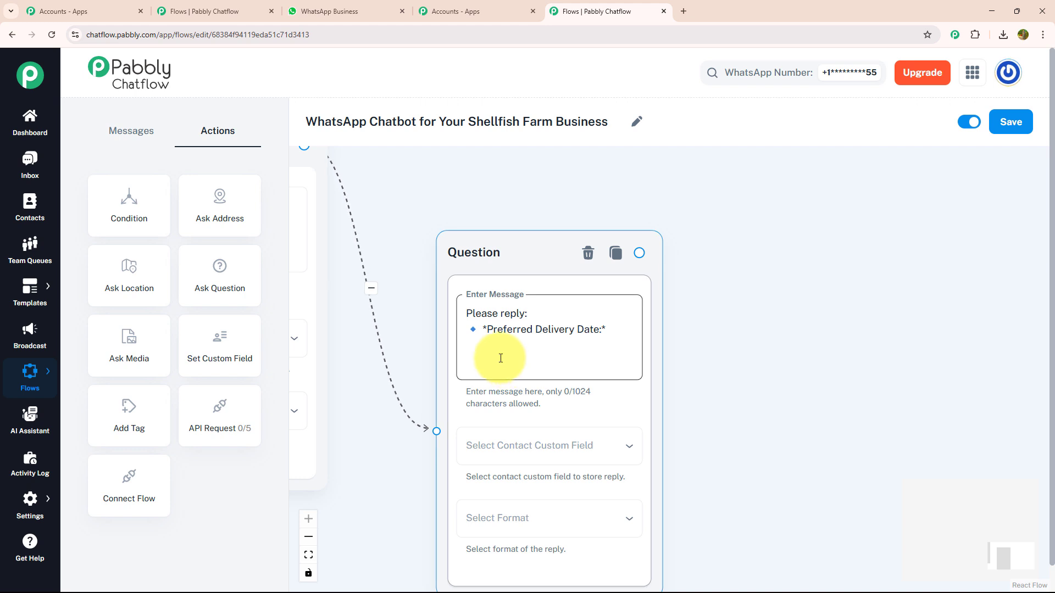
- Store its replies in the Date contact field with Any format
{"action": "left_click", "coordinate": [532, 448]}
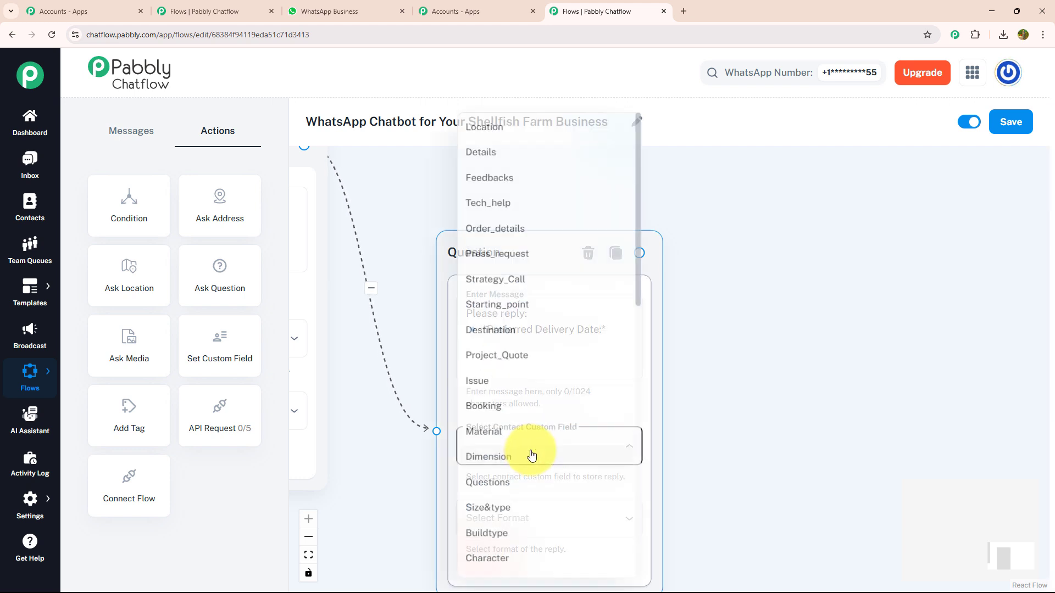
{"action": "scroll", "coordinate": [561, 398], "scroll_direction": "down", "scroll_amount": 7}
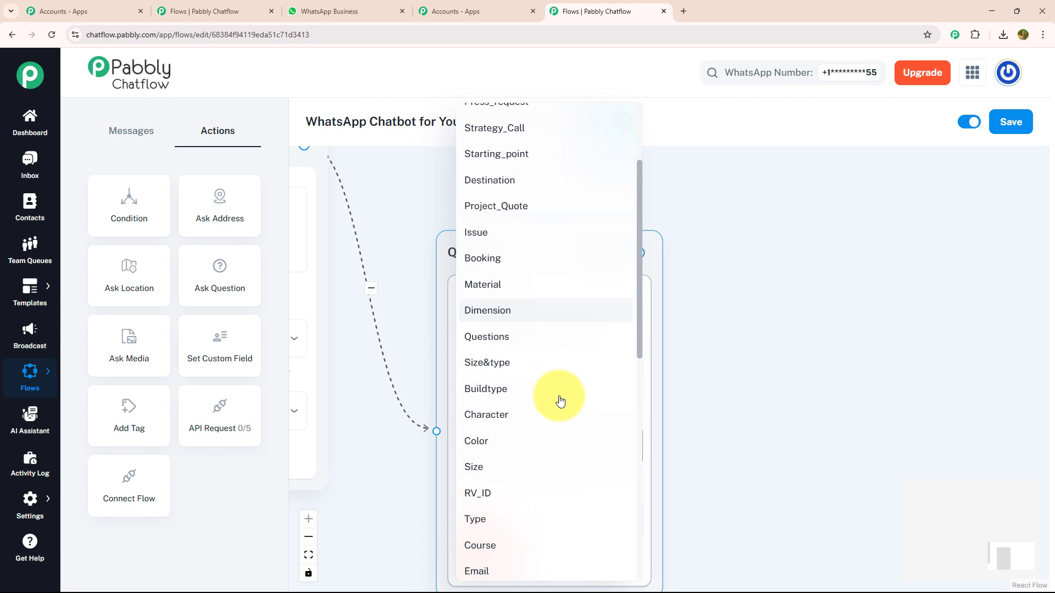
{"action": "left_click", "coordinate": [557, 391]}
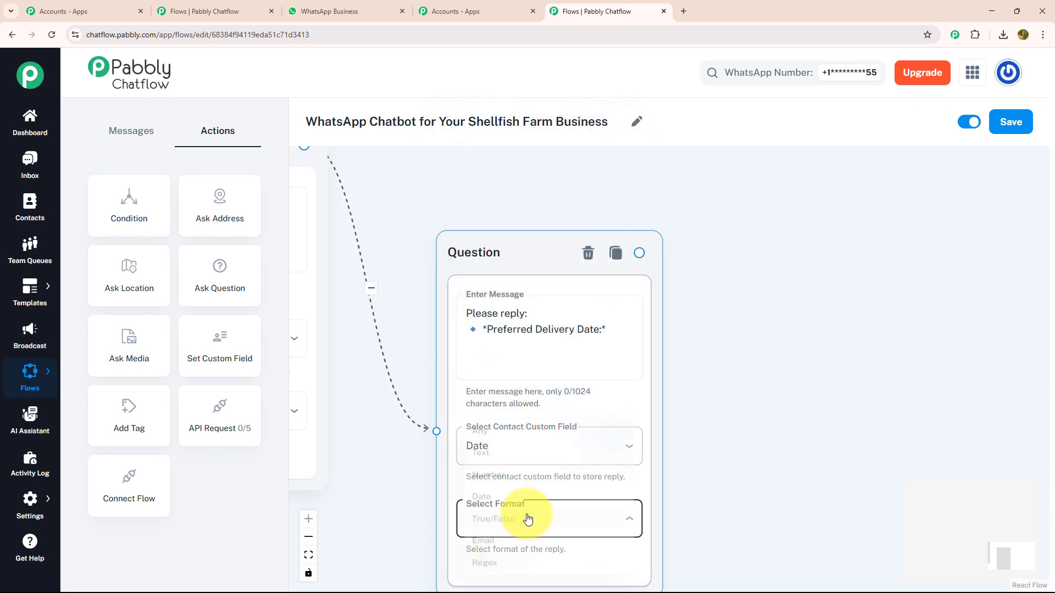
{"action": "left_click", "coordinate": [536, 521]}
{"action": "left_click", "coordinate": [526, 413]}
{"action": "left_click_drag", "start_coordinate": [803, 428], "coordinate": [689, 383]}
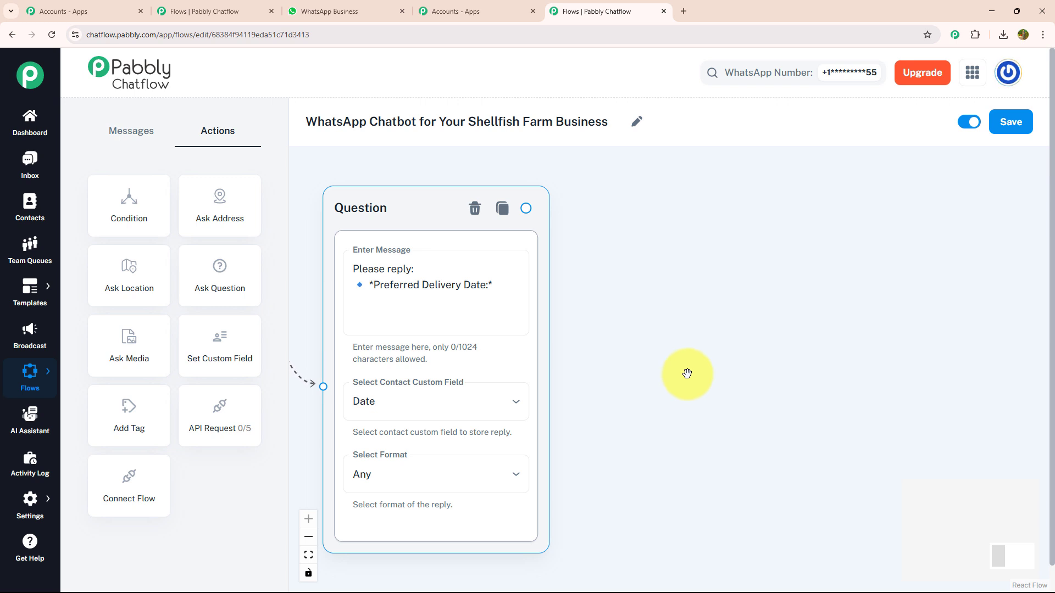
- Add a fourth Question node after the delivery-date question asking for the Delivery Address
{"action": "left_click_drag", "start_coordinate": [238, 273], "coordinate": [695, 309]}
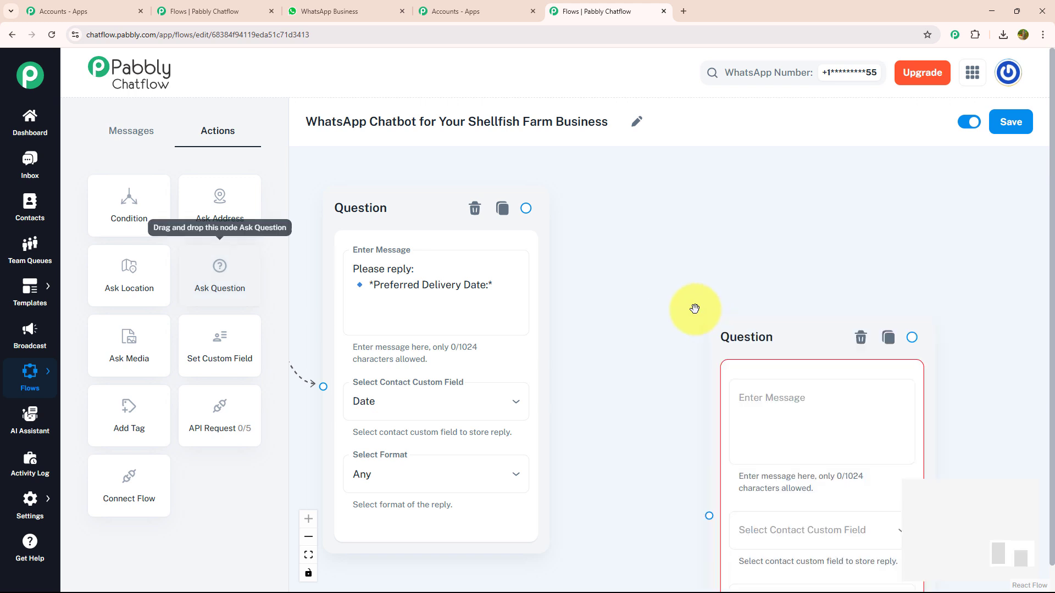
{"action": "left_click_drag", "start_coordinate": [526, 208], "coordinate": [710, 517]}
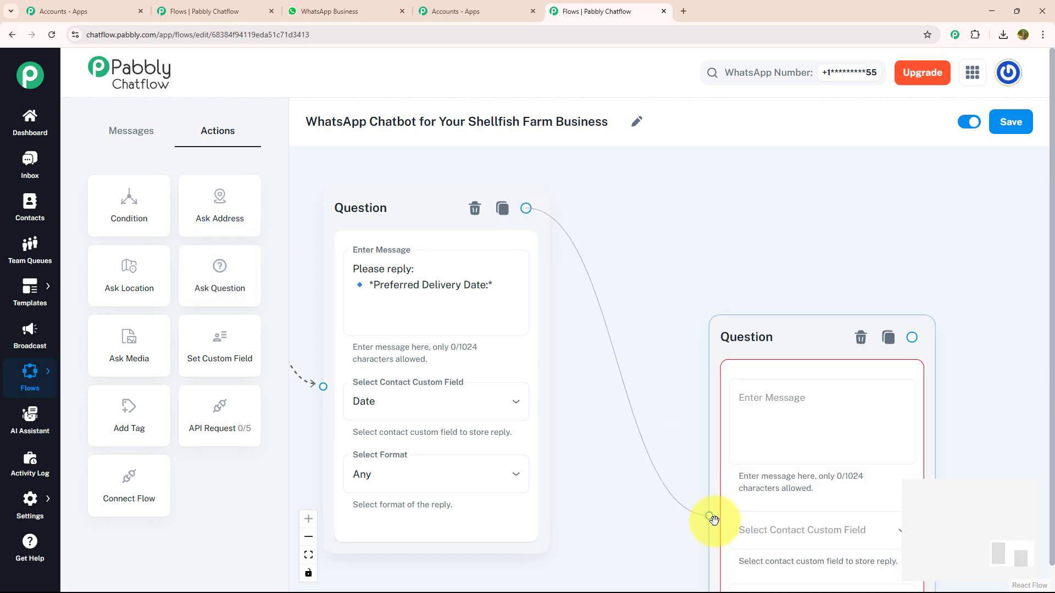
{"action": "left_click_drag", "start_coordinate": [683, 429], "coordinate": [407, 323]}
{"action": "left_click", "coordinate": [536, 328]}
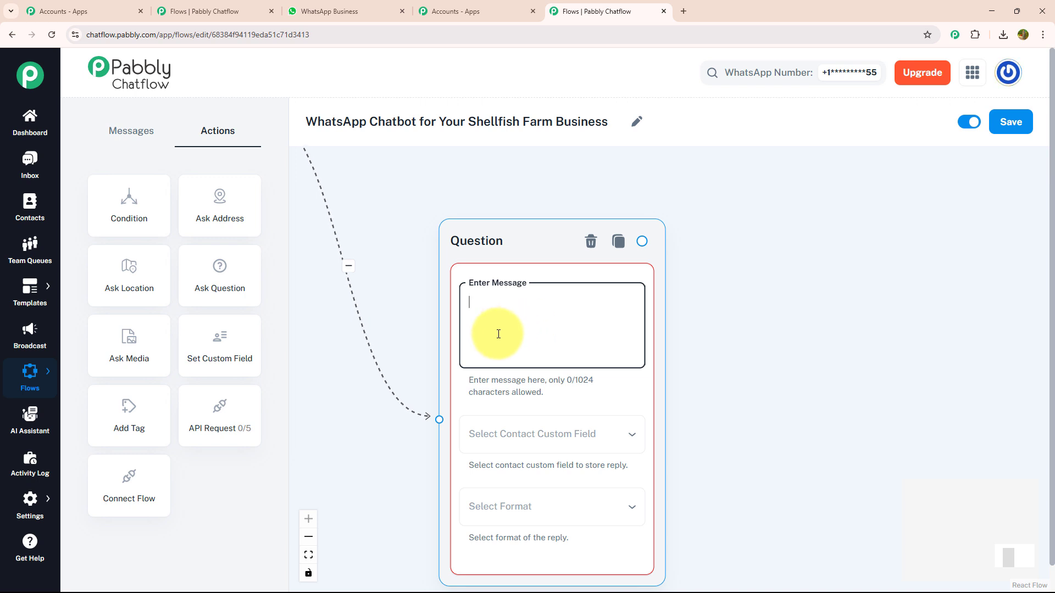
{"action": "type", "text": "Please reply: 🔹 *Delivery Address:*"}
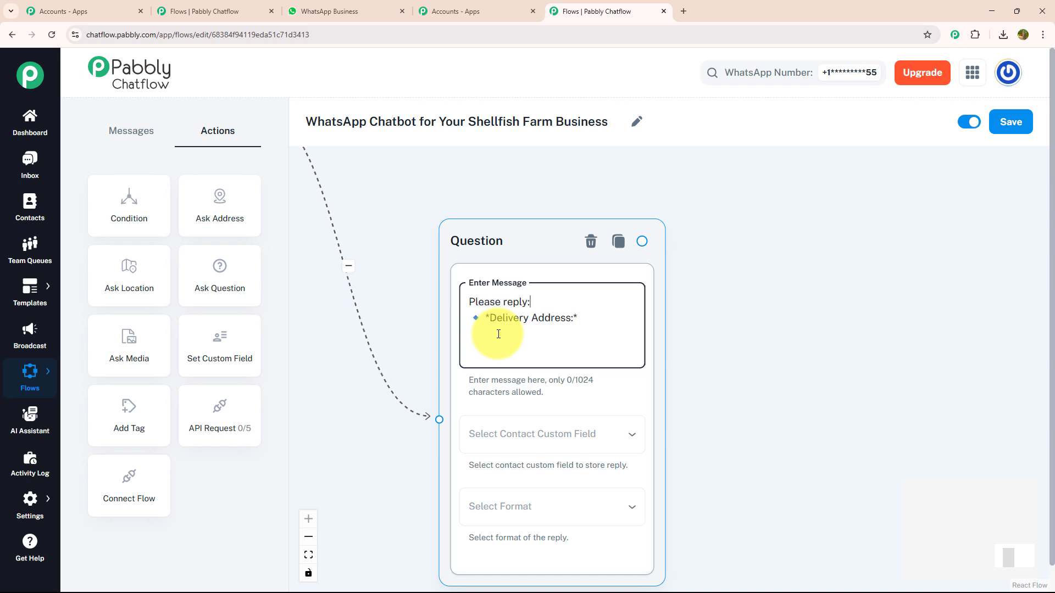
- Save its replies to the Address field in Any format
{"action": "left_click", "coordinate": [537, 436]}
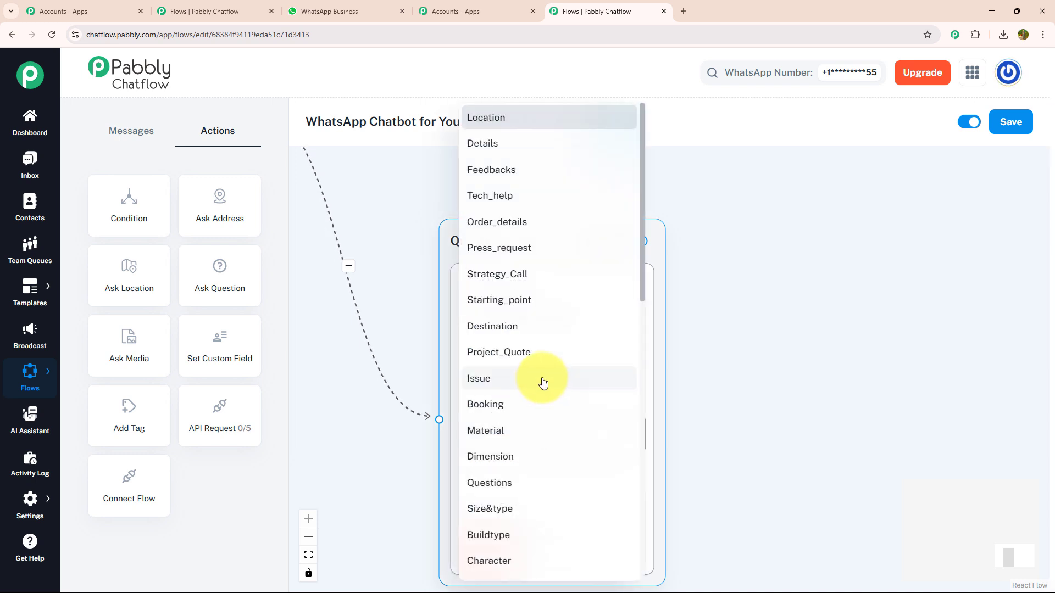
{"action": "scroll", "coordinate": [541, 379], "scroll_direction": "down", "scroll_amount": 2}
{"action": "scroll", "coordinate": [546, 377], "scroll_direction": "down", "scroll_amount": 5}
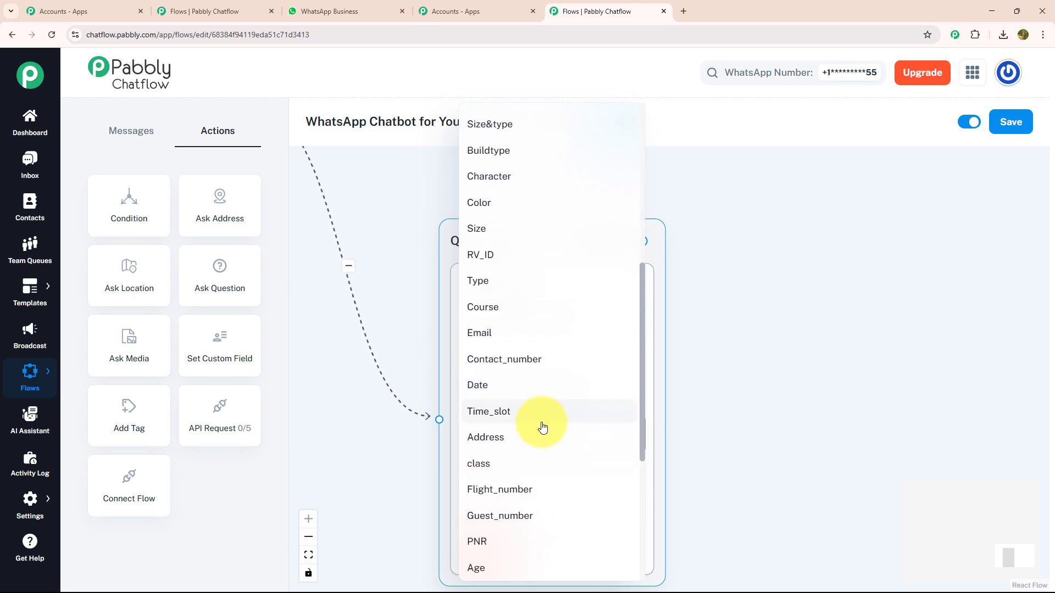
{"action": "left_click", "coordinate": [543, 436]}
{"action": "left_click", "coordinate": [546, 499]}
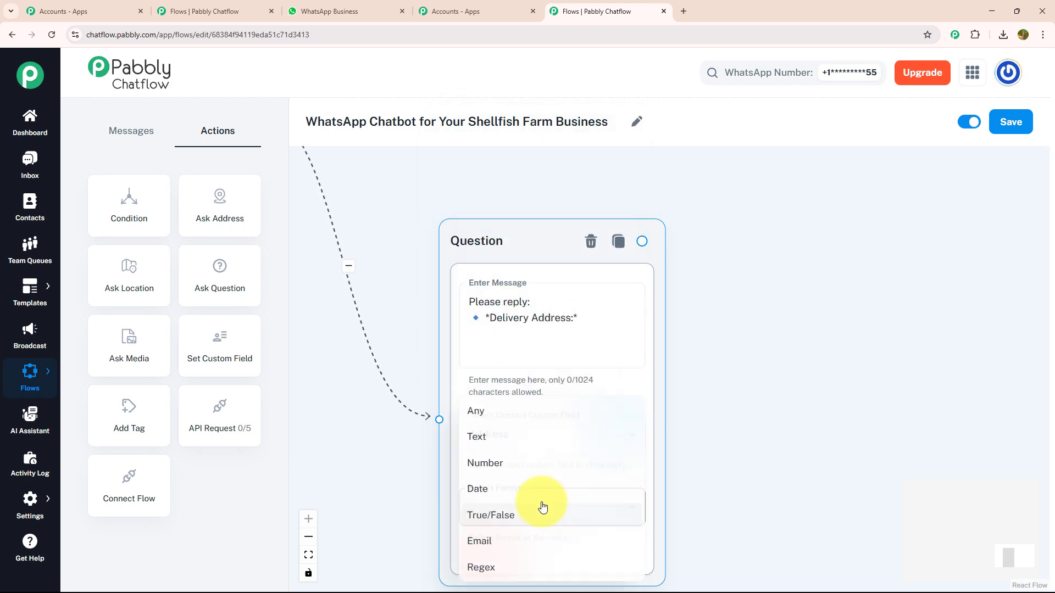
{"action": "left_click", "coordinate": [537, 405]}
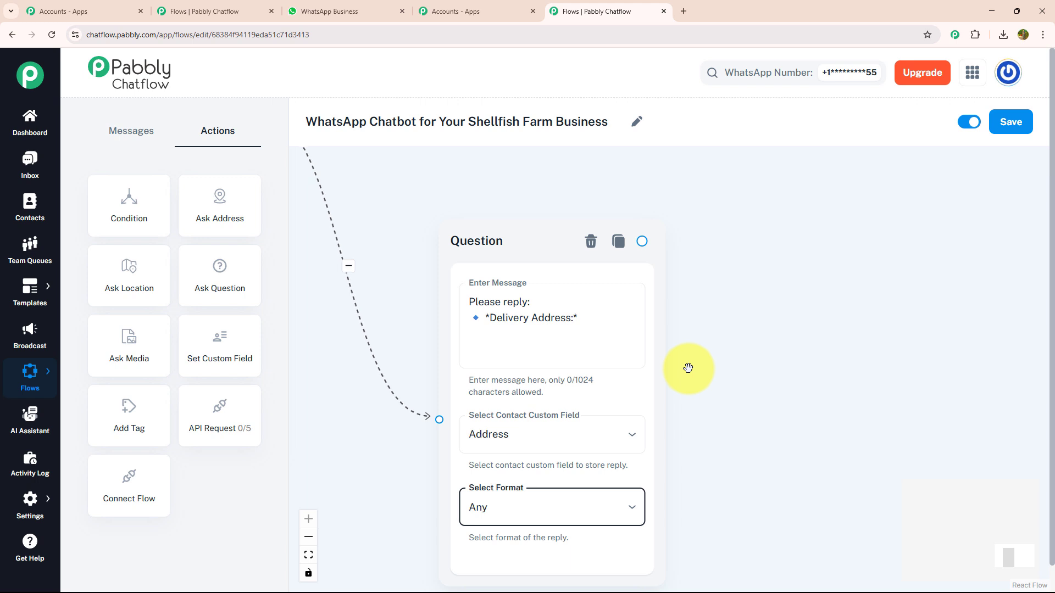
{"action": "scroll", "coordinate": [692, 369], "scroll_direction": "down", "scroll_amount": 3}
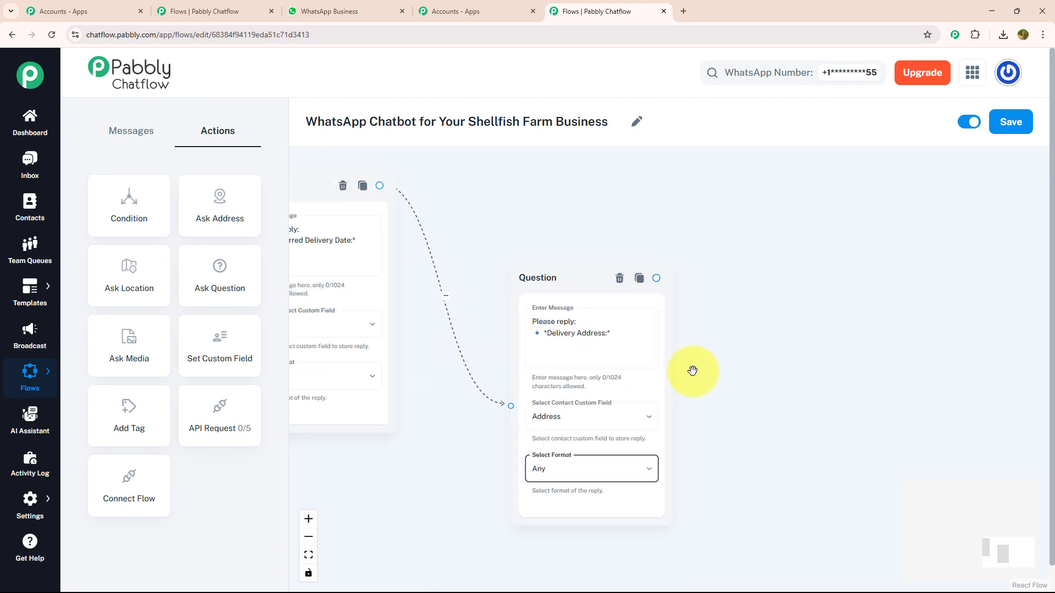
- Save the flow, then review the field list under Settings > Contact Custom Fields
{"action": "left_click", "coordinate": [1013, 136]}
{"action": "mouse_move", "coordinate": [29, 500]}
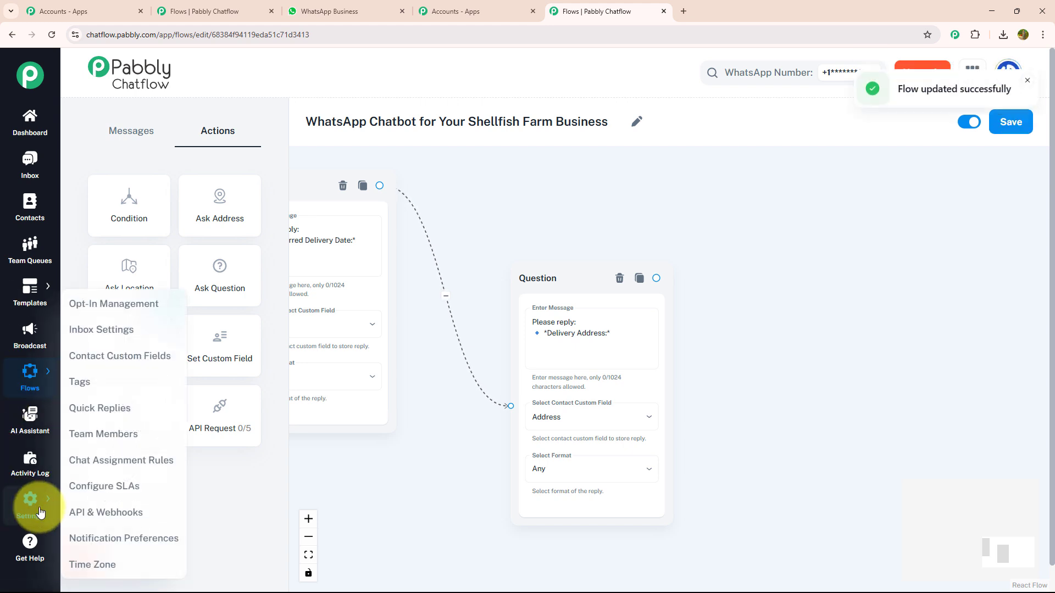
{"action": "left_click", "coordinate": [118, 357]}
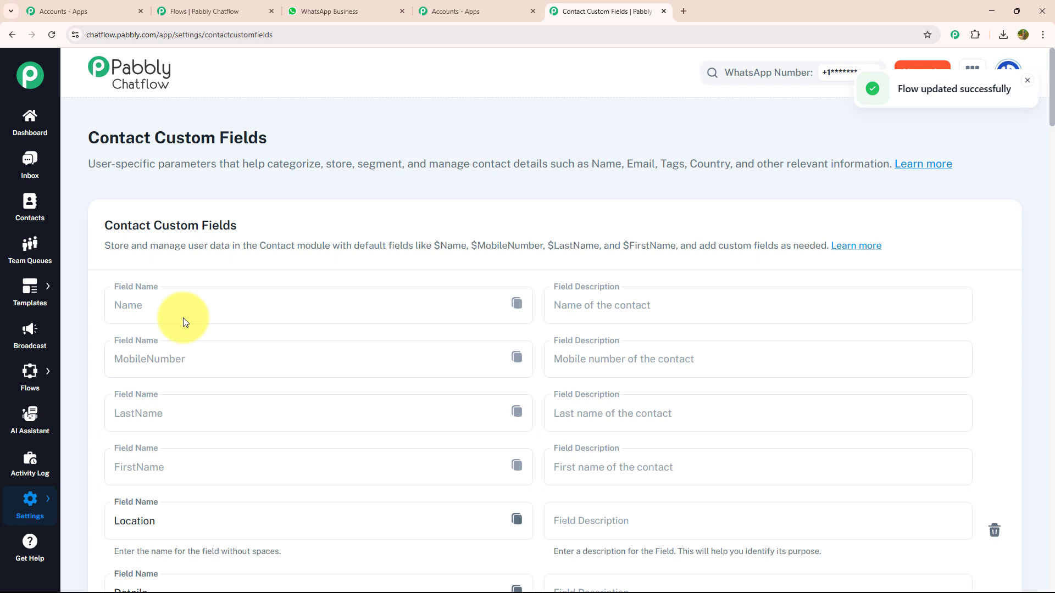
{"action": "scroll", "coordinate": [183, 317], "scroll_direction": "down", "scroll_amount": 2}
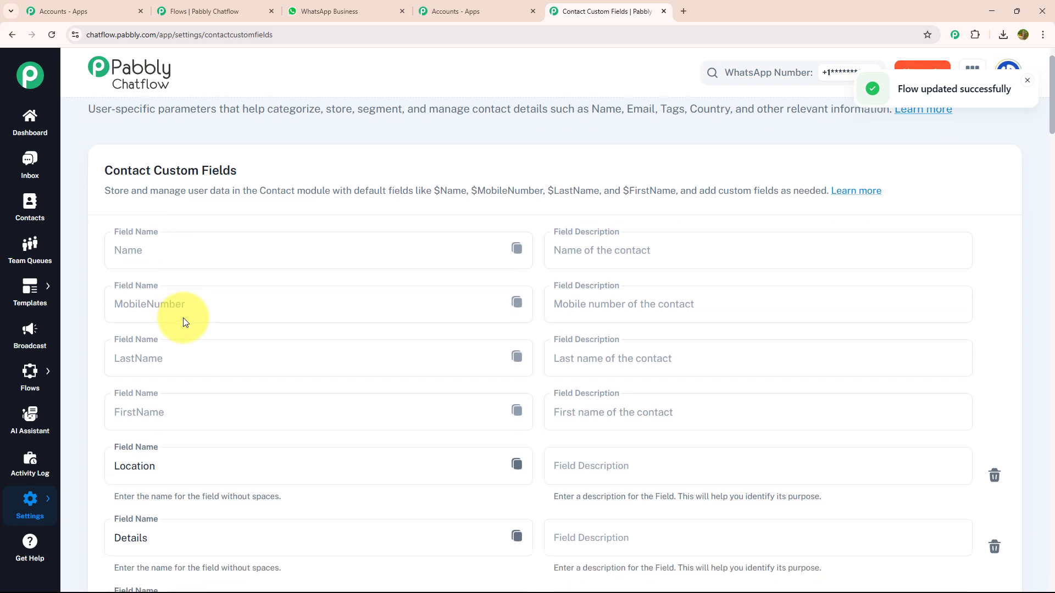
{"action": "scroll", "coordinate": [183, 317], "scroll_direction": "down", "scroll_amount": 12}
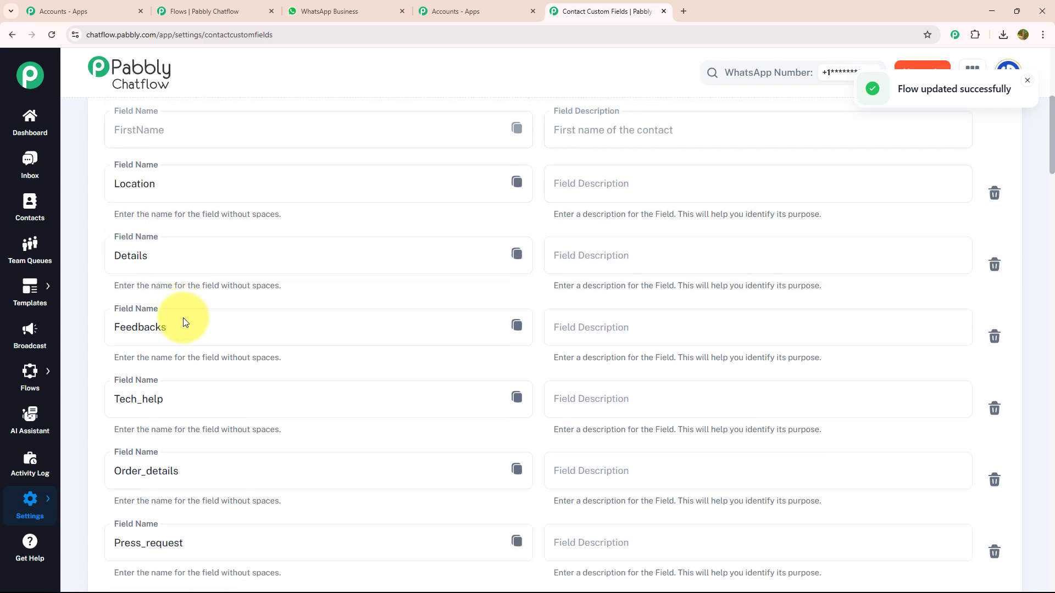
{"action": "scroll", "coordinate": [183, 322], "scroll_direction": "down", "scroll_amount": 14}
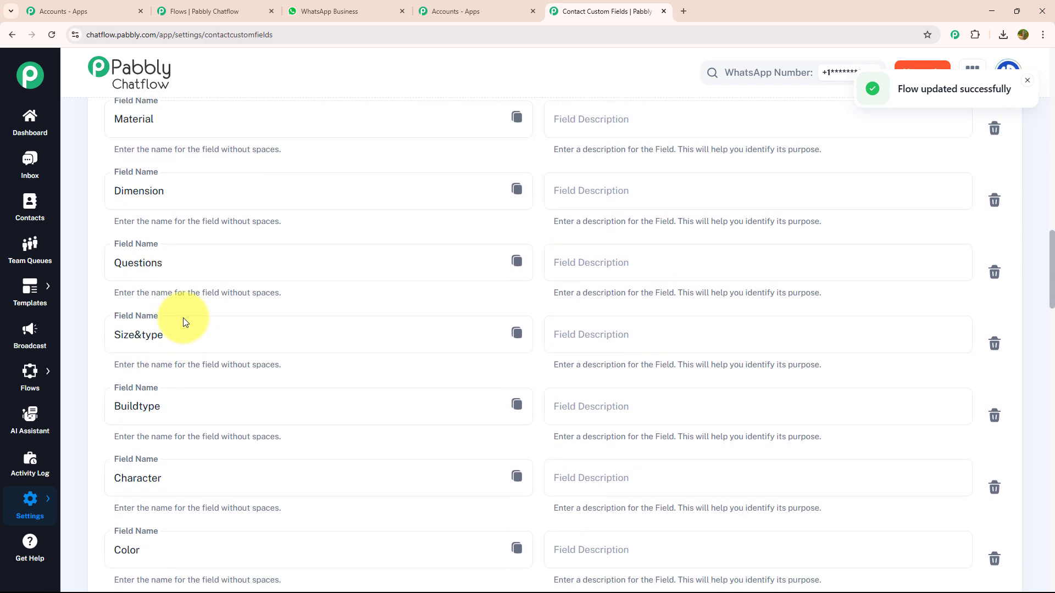
{"action": "scroll", "coordinate": [183, 322], "scroll_direction": "down", "scroll_amount": 7}
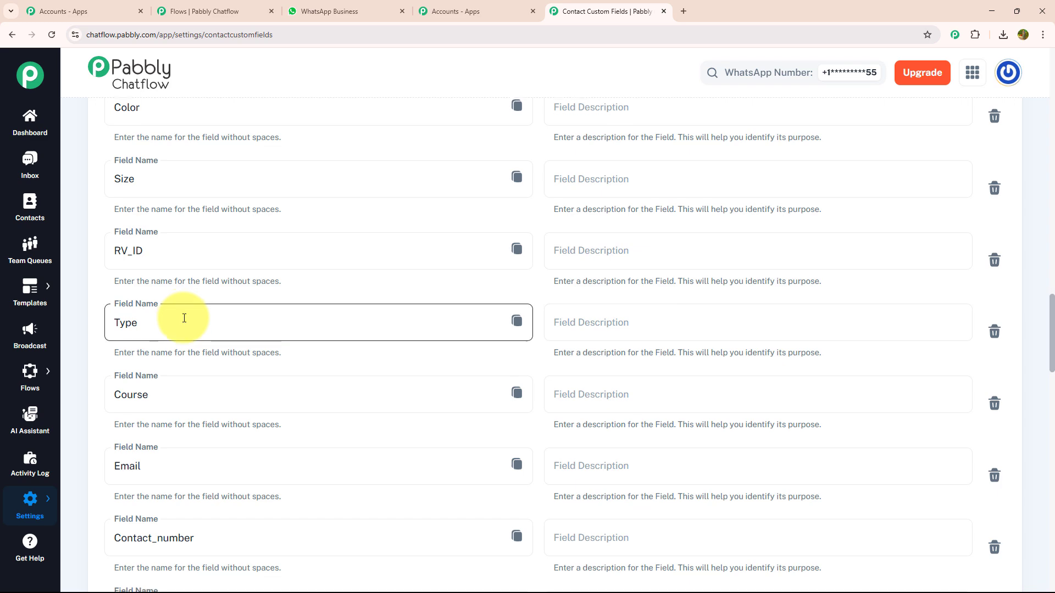
{"action": "scroll", "coordinate": [184, 318], "scroll_direction": "down", "scroll_amount": 12}
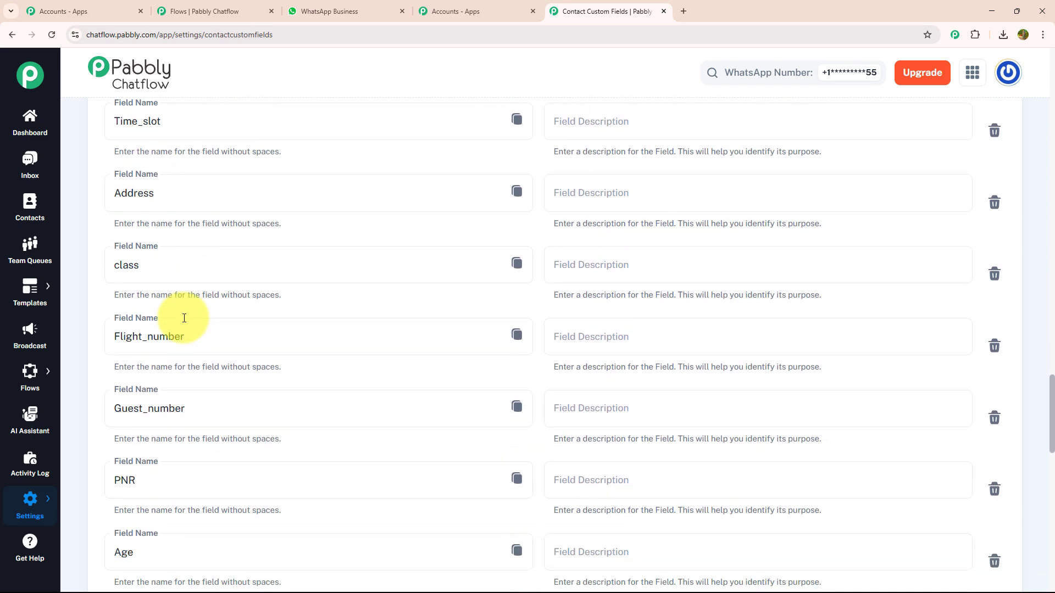
{"action": "scroll", "coordinate": [184, 318], "scroll_direction": "down", "scroll_amount": 7}
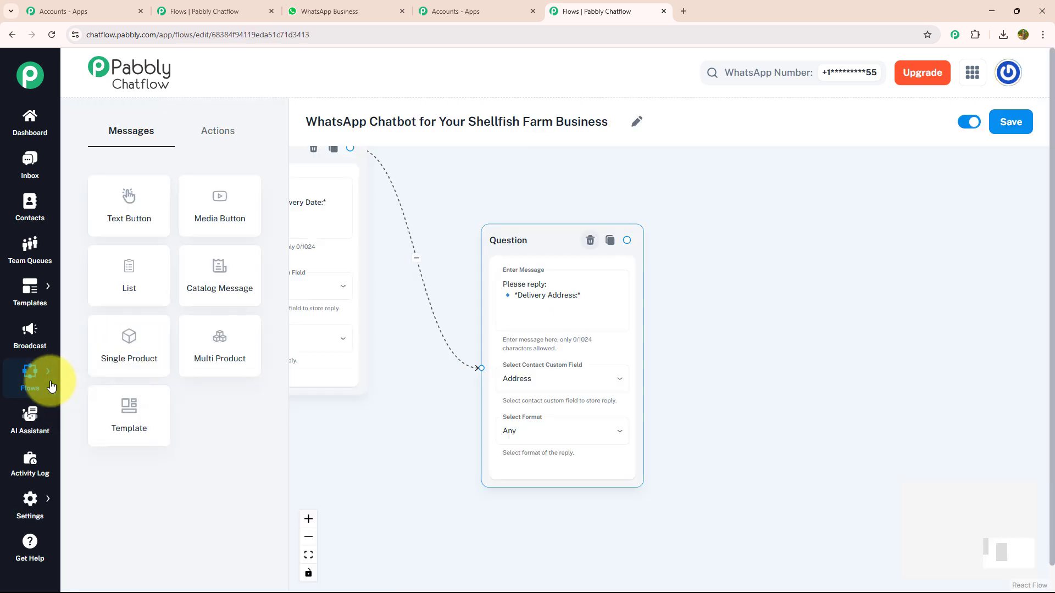
- Add a Text + Button message after the Delivery Address question with the thank-you order confirmation
{"action": "mouse_move", "coordinate": [51, 386]}
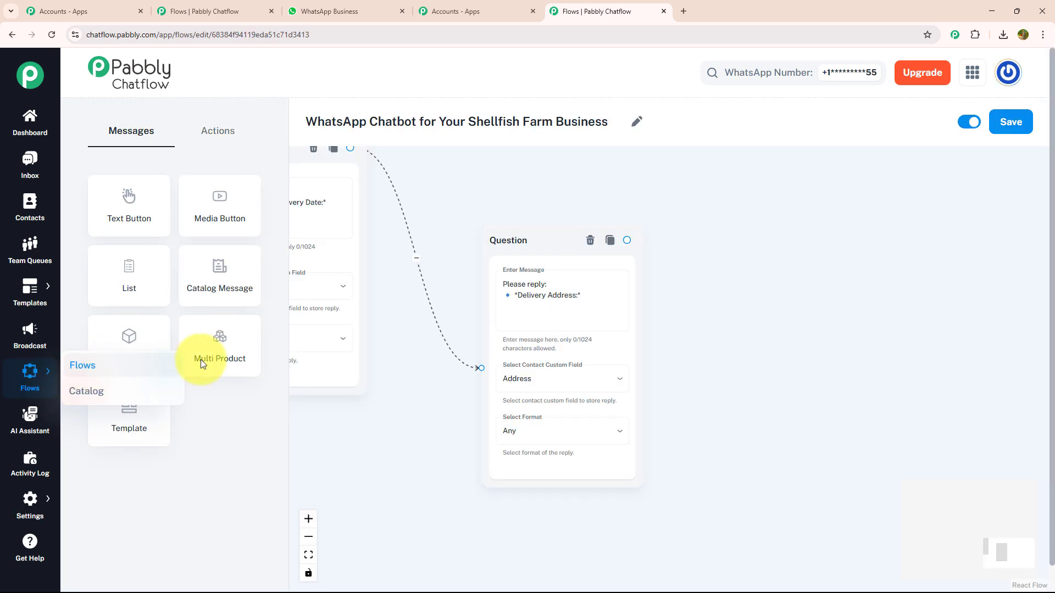
{"action": "left_click_drag", "start_coordinate": [669, 292], "coordinate": [520, 316]}
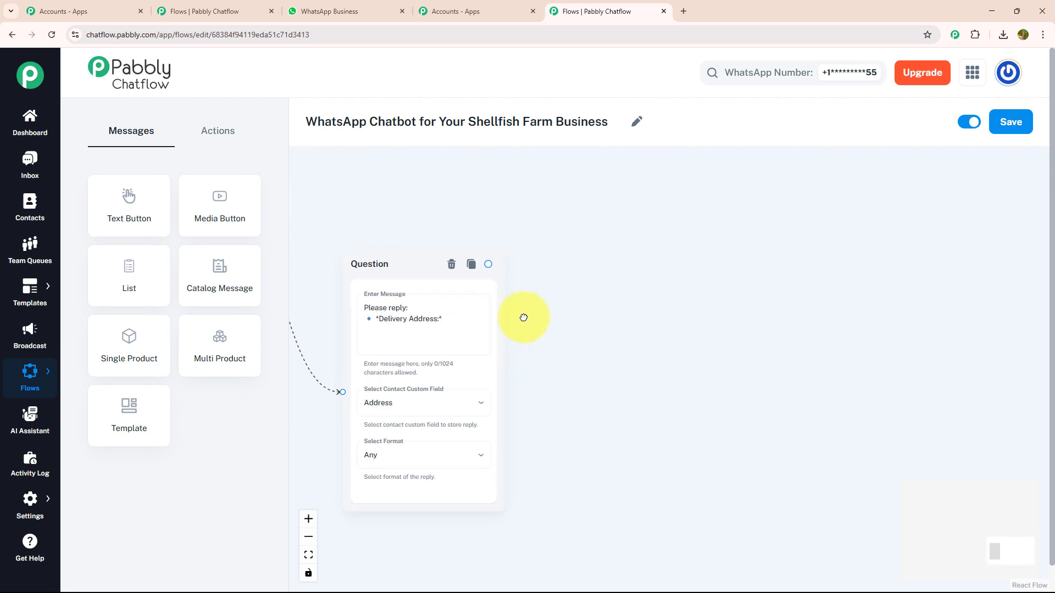
{"action": "left_click", "coordinate": [481, 263]}
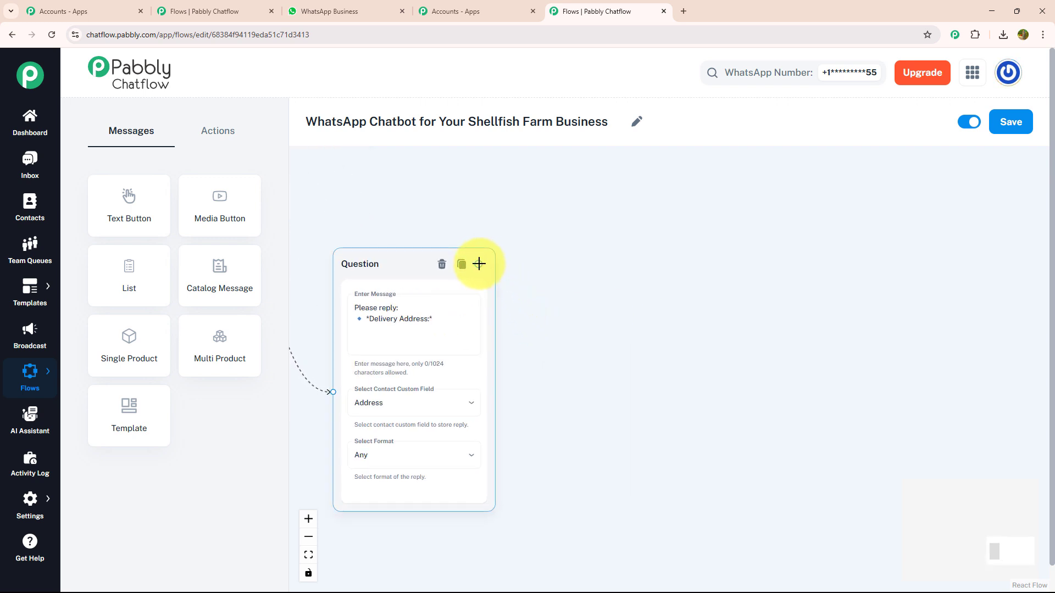
{"action": "left_click_drag", "start_coordinate": [479, 264], "coordinate": [615, 353]}
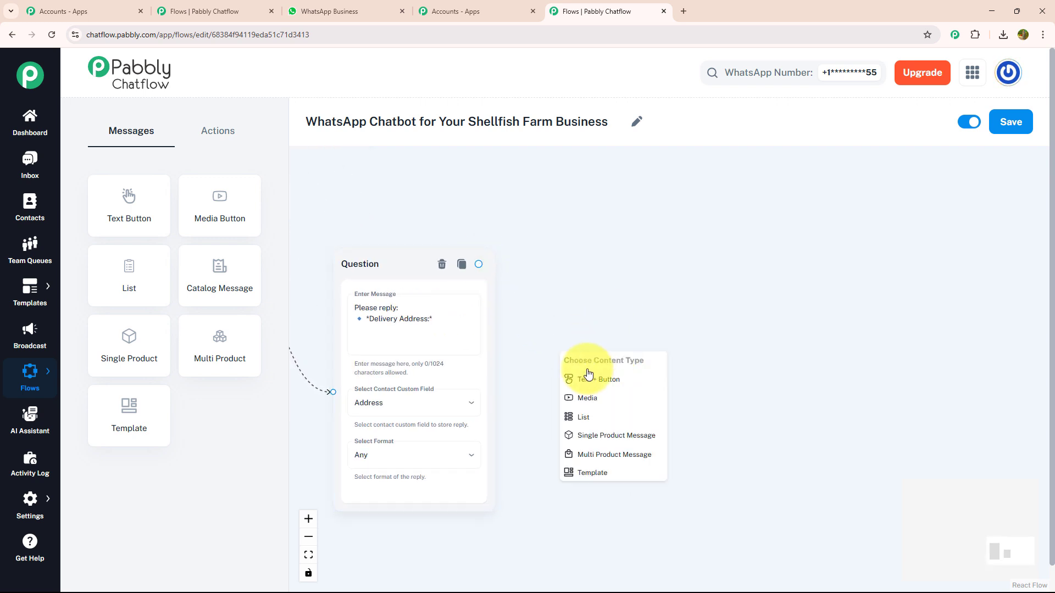
{"action": "left_click", "coordinate": [589, 380]}
{"action": "left_click", "coordinate": [605, 400]}
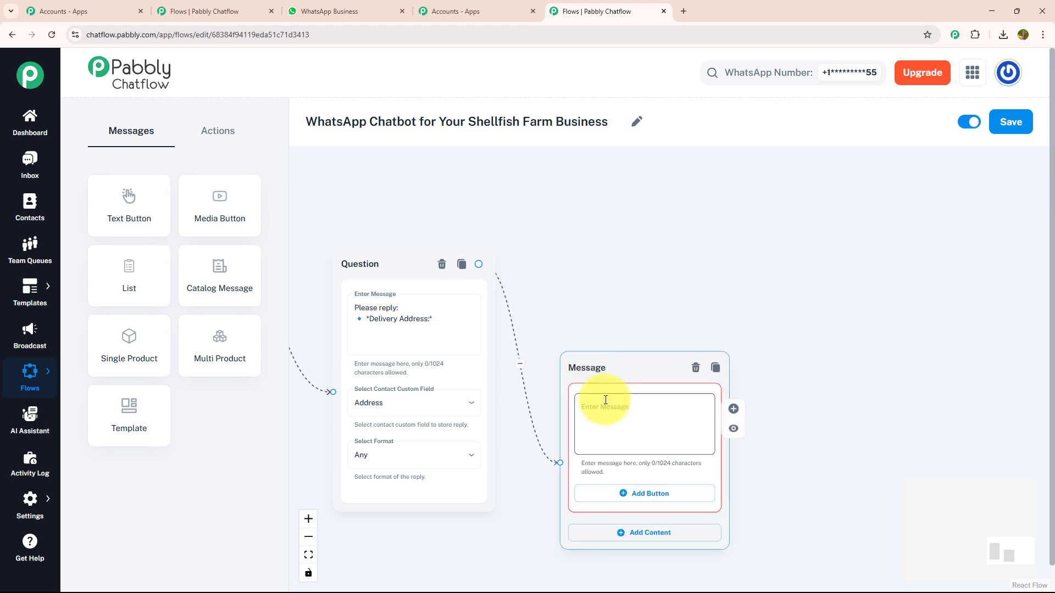
{"action": "type", "text": "✅ *Thank you!* Your order has been received. Our team will confirm and share the invoice shortly. 🧑‍🍳"}
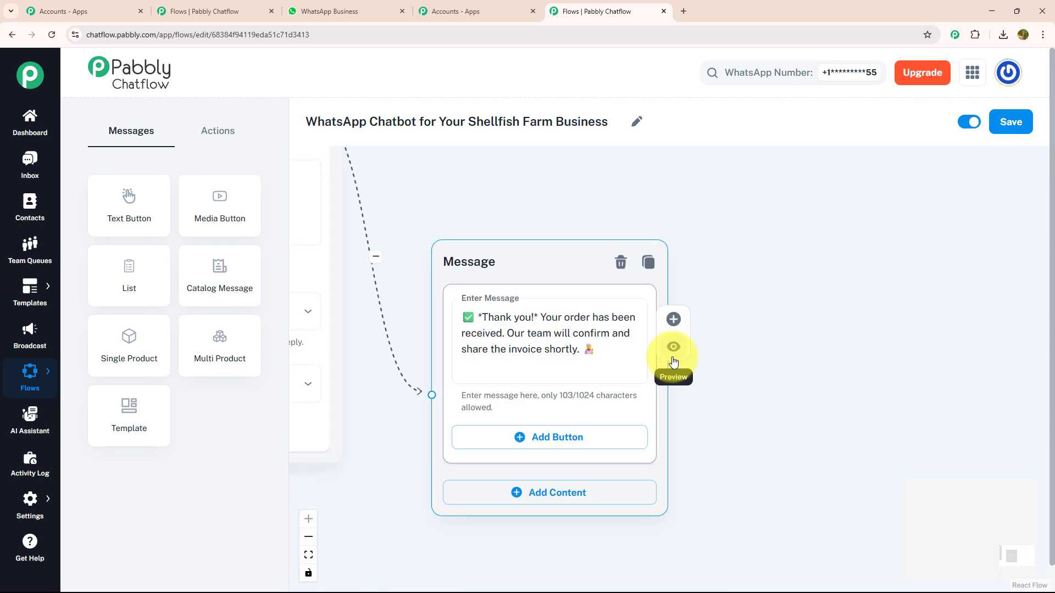
- Give the thank-you message a Menu button and link it to another block
{"action": "scroll", "coordinate": [695, 342], "scroll_direction": "down", "scroll_amount": 3}
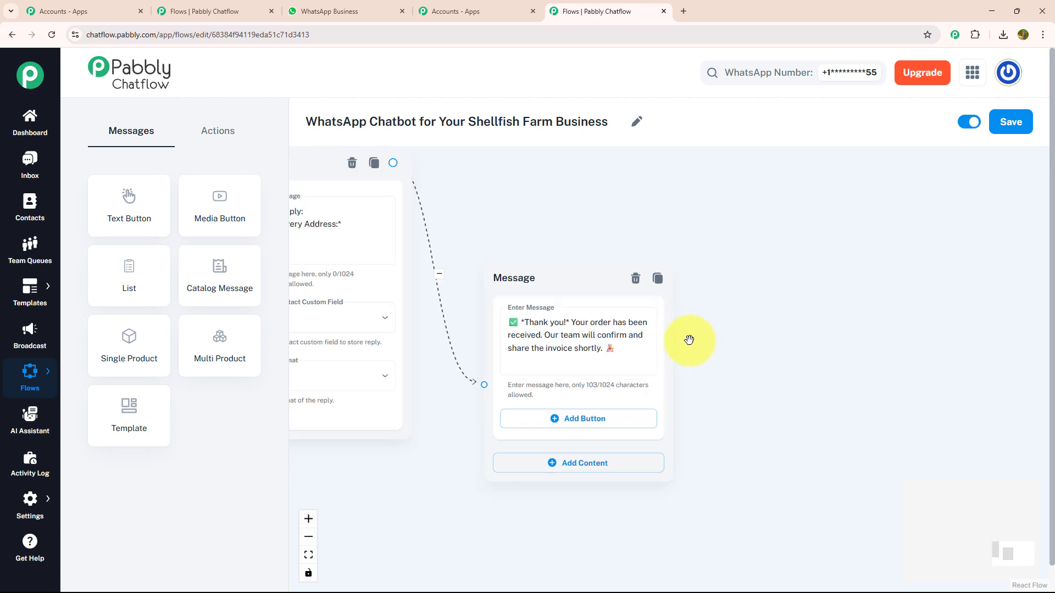
{"action": "mouse_move", "coordinate": [688, 342]}
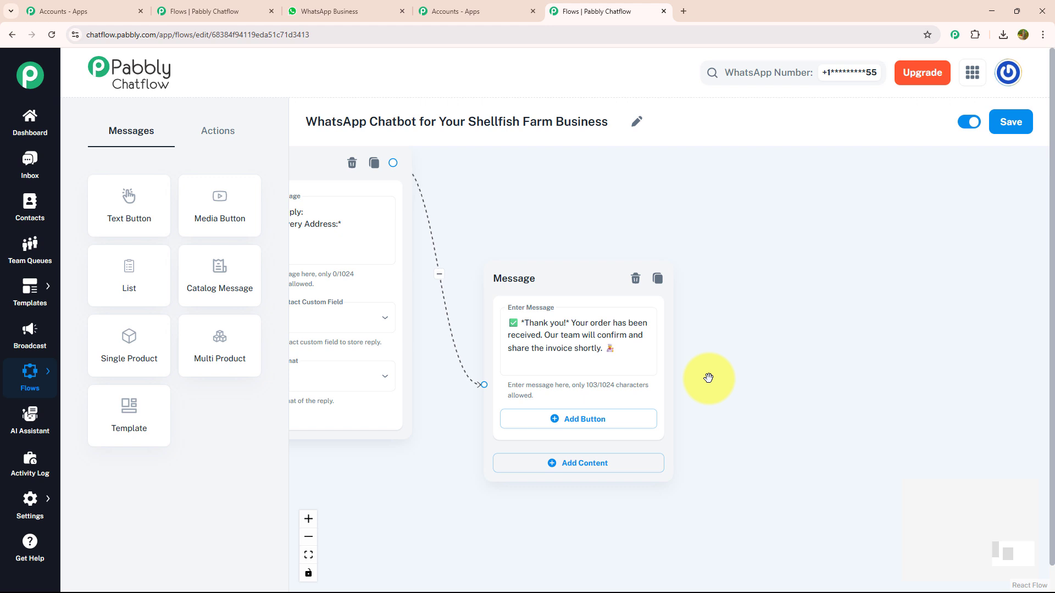
{"action": "scroll", "coordinate": [702, 373], "scroll_direction": "up", "scroll_amount": 2}
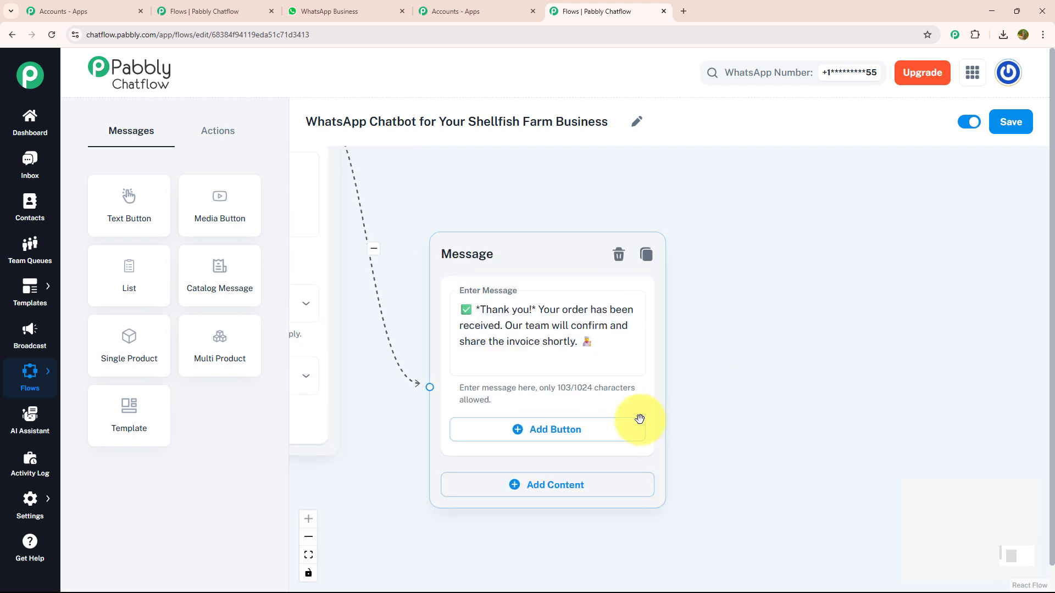
{"action": "left_click", "coordinate": [613, 432]}
{"action": "left_click", "coordinate": [600, 426]}
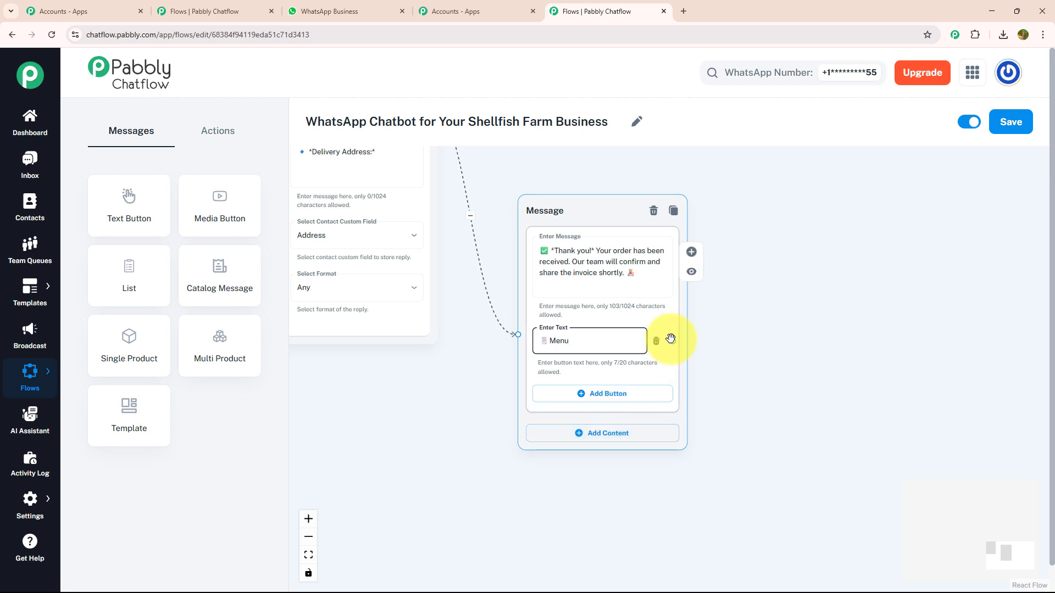
{"action": "left_click_drag", "start_coordinate": [674, 341], "coordinate": [316, 97]}
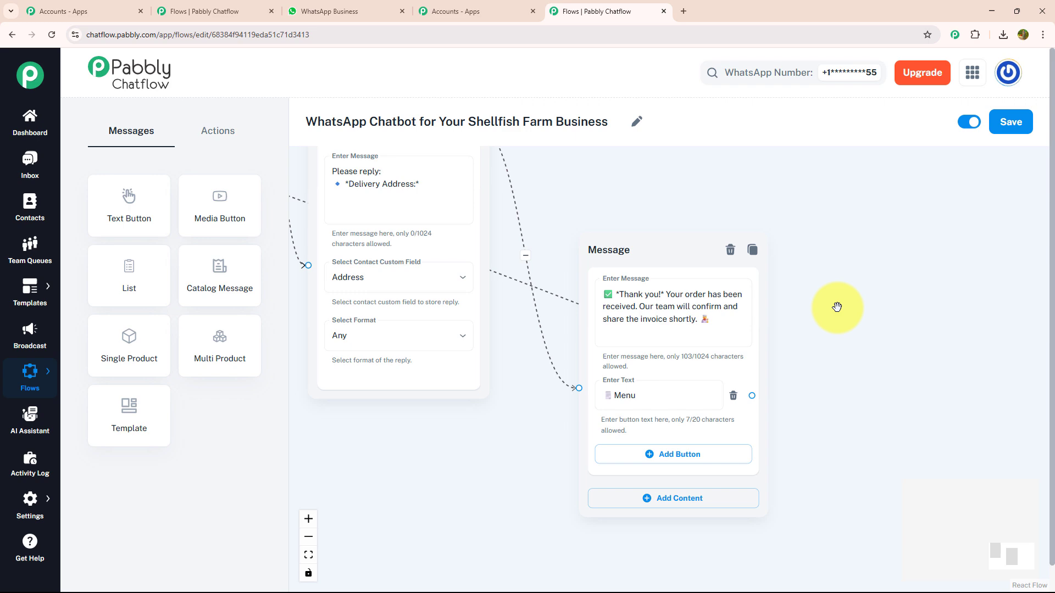
{"action": "scroll", "coordinate": [836, 306], "scroll_direction": "up", "scroll_amount": 2}
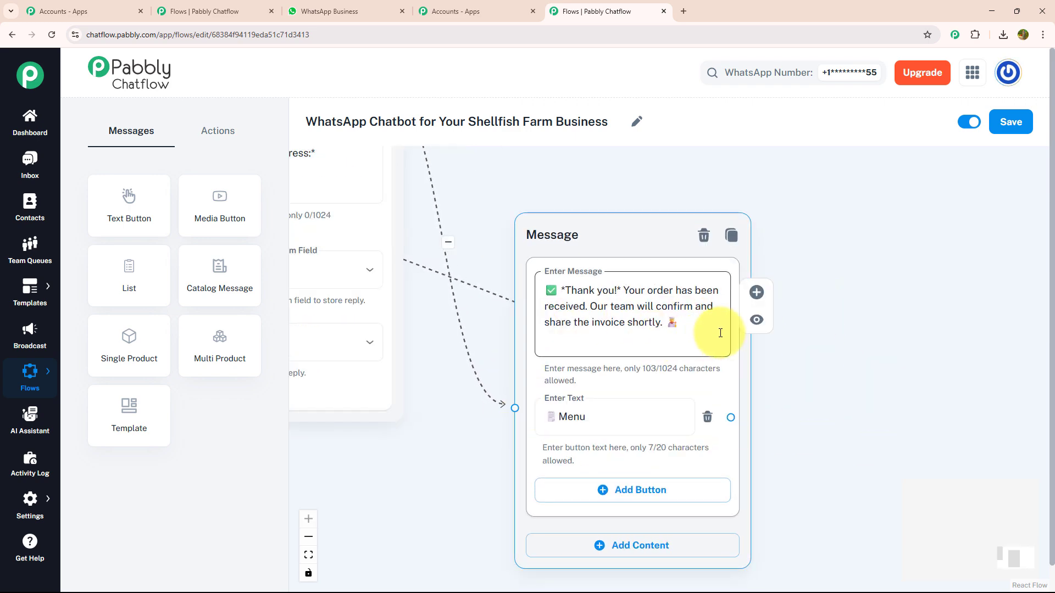
{"action": "scroll", "coordinate": [719, 331], "scroll_direction": "down", "scroll_amount": 2}
- Link Check Availability to a new message listing Prawns, Crabs and Lobsters stock availability
{"action": "left_click_drag", "start_coordinate": [671, 216], "coordinate": [1044, 374]}
{"action": "left_click_drag", "start_coordinate": [891, 291], "coordinate": [1052, 283]}
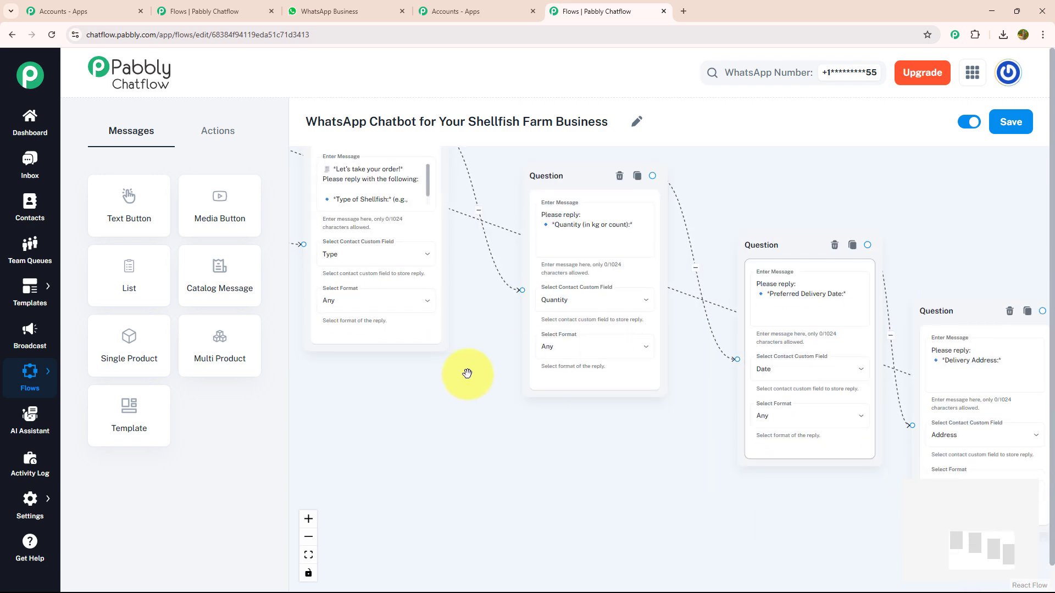
{"action": "left_click_drag", "start_coordinate": [453, 385], "coordinate": [713, 455]}
{"action": "left_click_drag", "start_coordinate": [572, 372], "coordinate": [605, 407]}
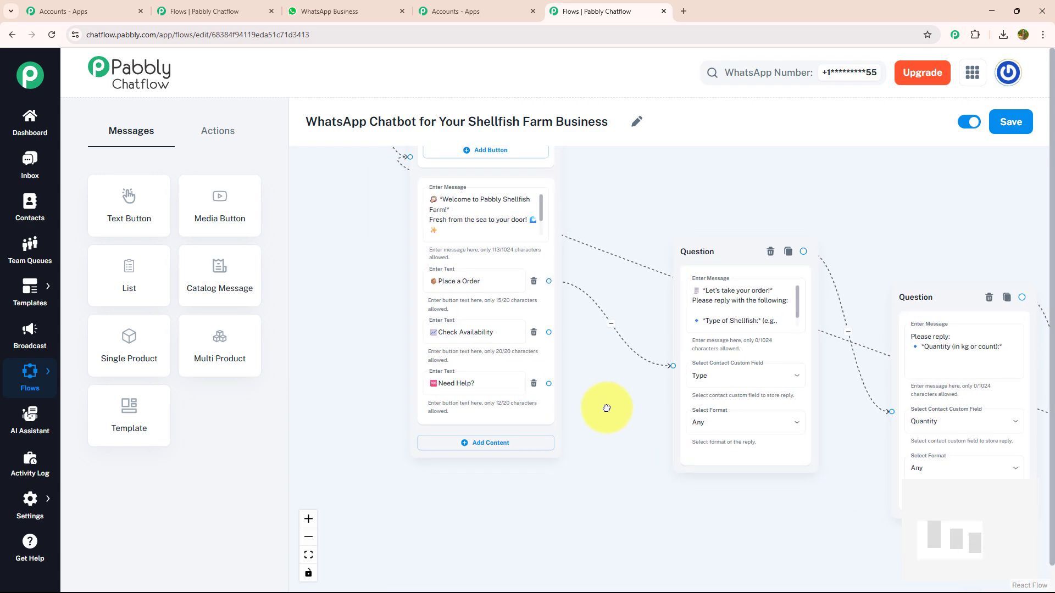
{"action": "mouse_move", "coordinate": [550, 333]}
{"action": "left_mouse_down"}
{"action": "mouse_move", "coordinate": [574, 368]}
{"action": "mouse_move", "coordinate": [540, 328]}
{"action": "mouse_move", "coordinate": [548, 332]}
{"action": "left_mouse_up"}
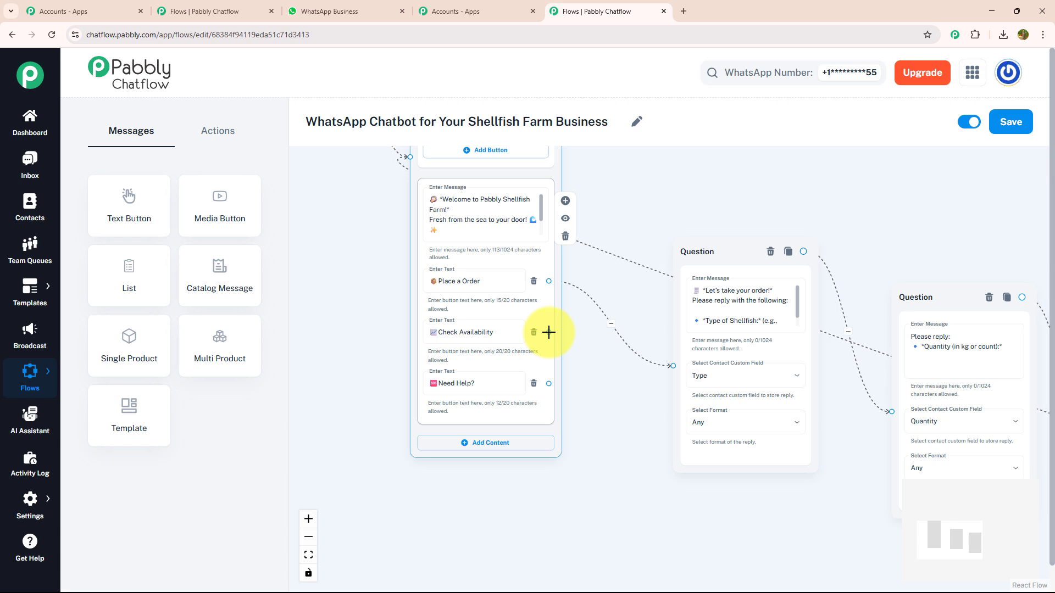
{"action": "left_click_drag", "start_coordinate": [549, 332], "coordinate": [591, 549]}
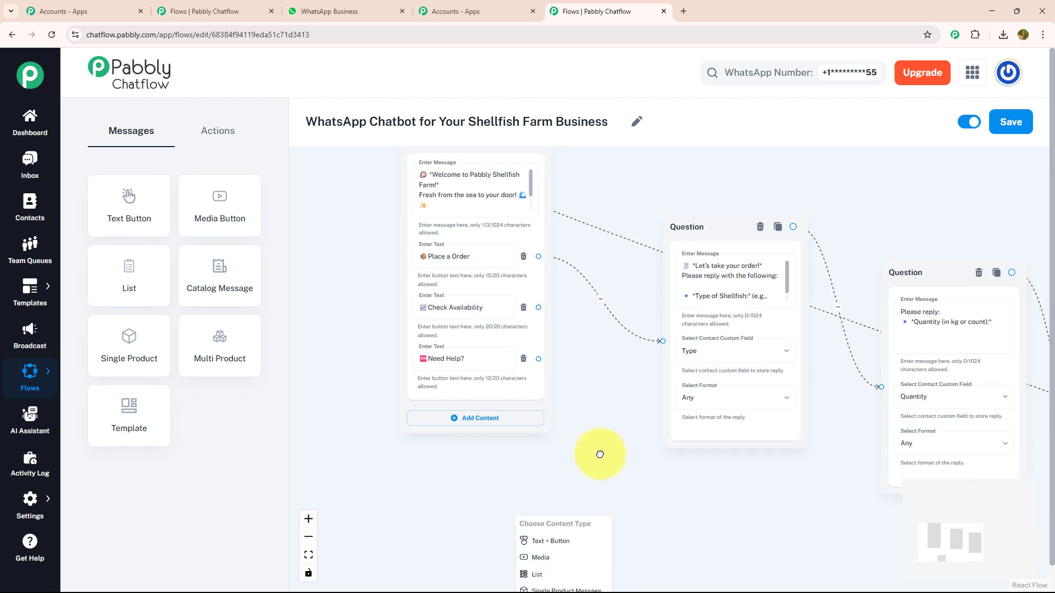
{"action": "left_click", "coordinate": [555, 460]}
{"action": "left_click", "coordinate": [535, 481]}
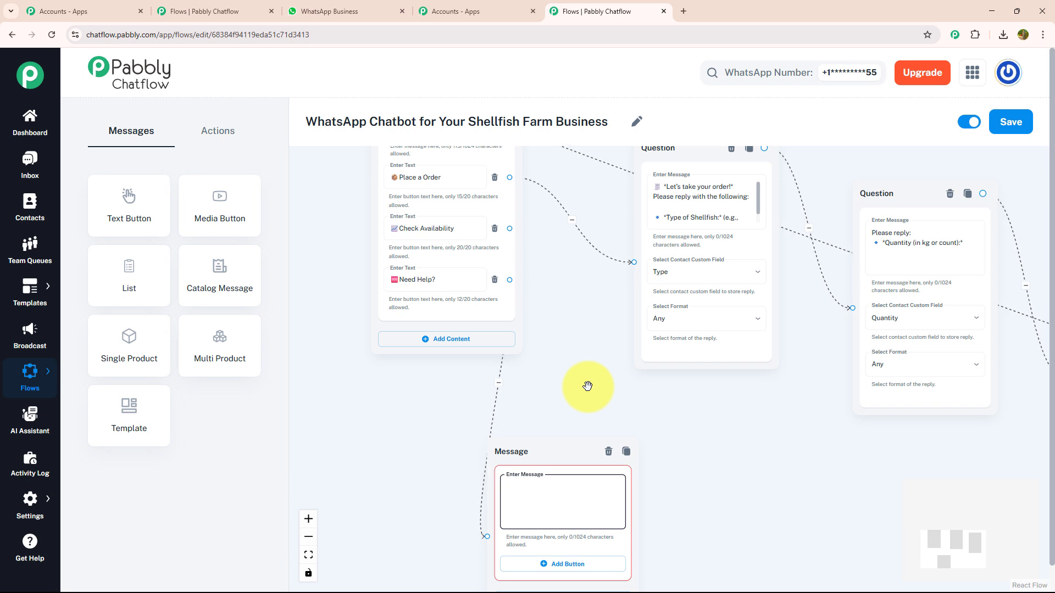
{"action": "key", "text": "ctrl+v"}
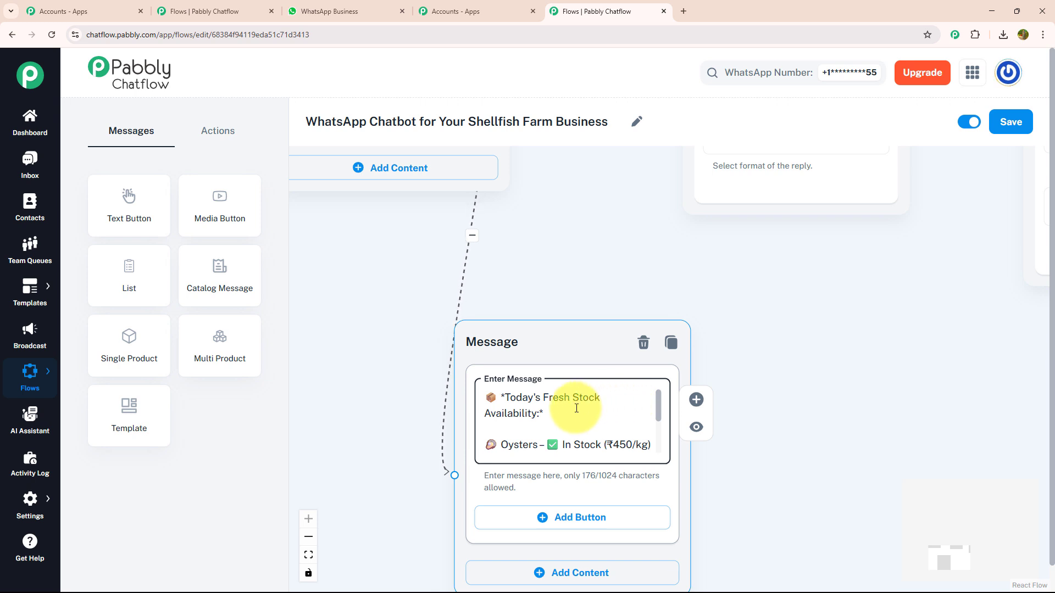
- Connect the stock message's Menu button back to the welcome message and reposition the block
{"action": "left_click_drag", "start_coordinate": [660, 405], "coordinate": [656, 444]}
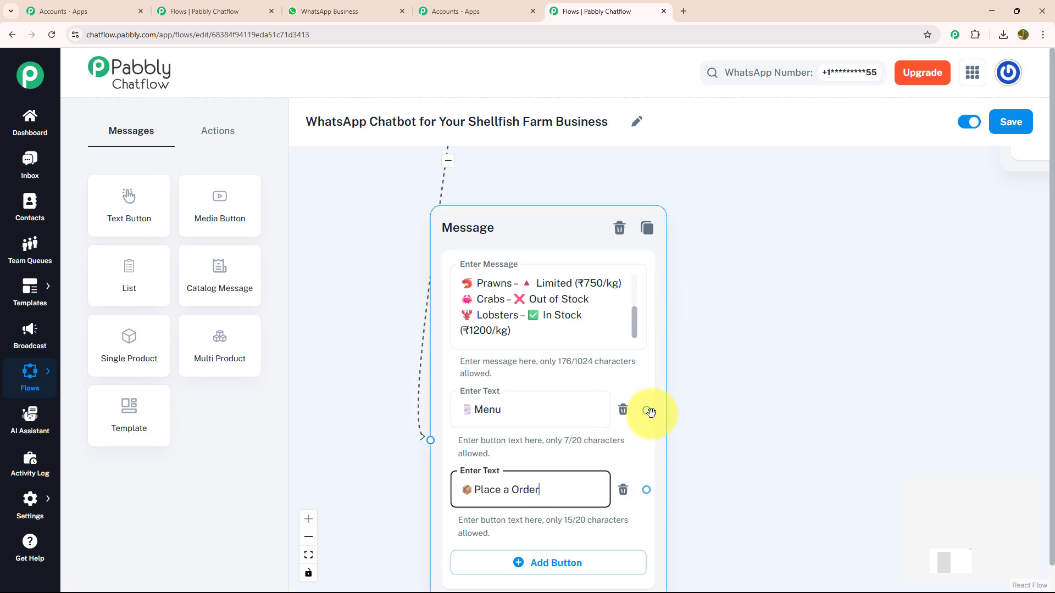
{"action": "left_click_drag", "start_coordinate": [650, 411], "coordinate": [551, 278]}
{"action": "left_click_drag", "start_coordinate": [862, 578], "coordinate": [550, 60]}
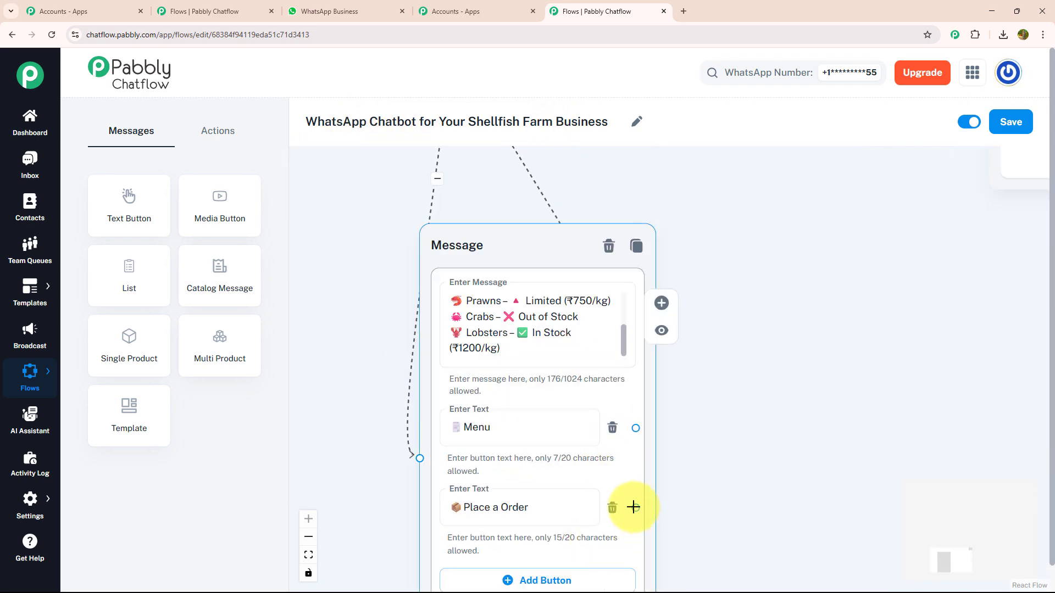
{"action": "scroll", "coordinate": [633, 507], "scroll_direction": "down", "scroll_amount": 2}
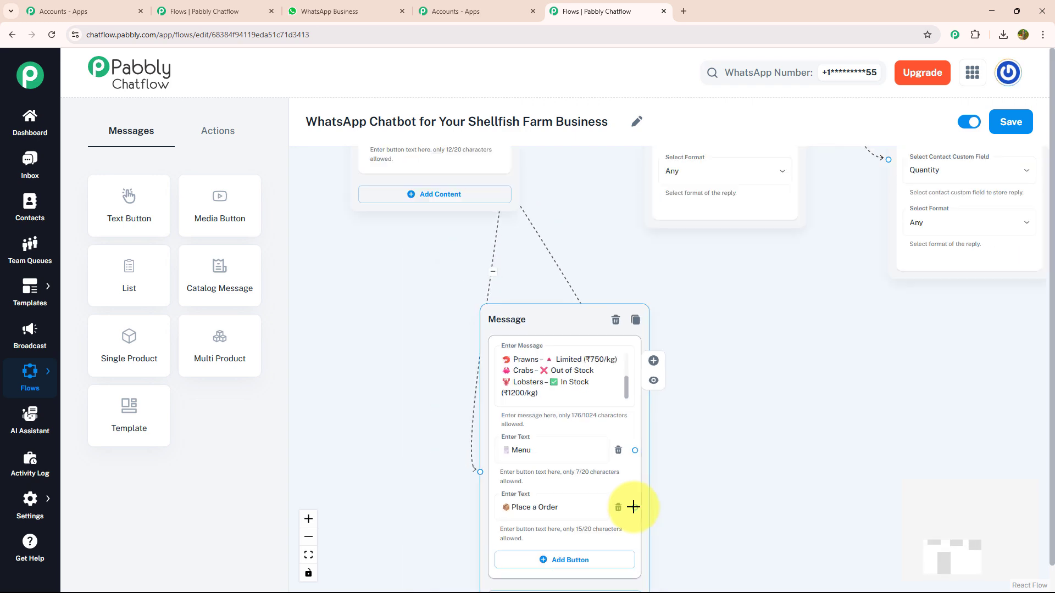
{"action": "scroll", "coordinate": [633, 507], "scroll_direction": "down", "scroll_amount": 2}
{"action": "left_click_drag", "start_coordinate": [680, 419], "coordinate": [713, 478]}
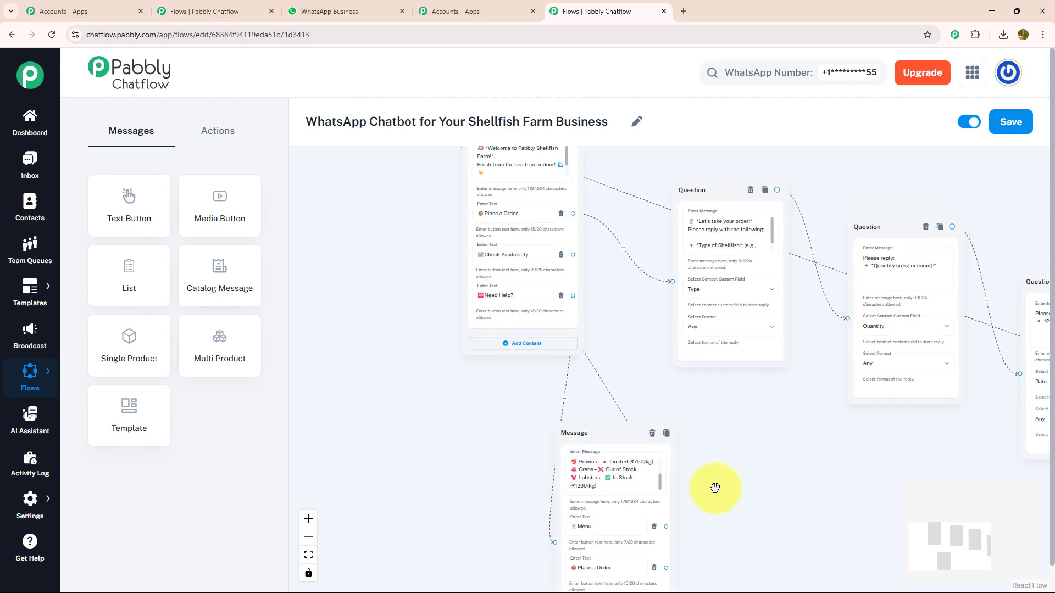
{"action": "left_click_drag", "start_coordinate": [668, 557], "coordinate": [823, 575]}
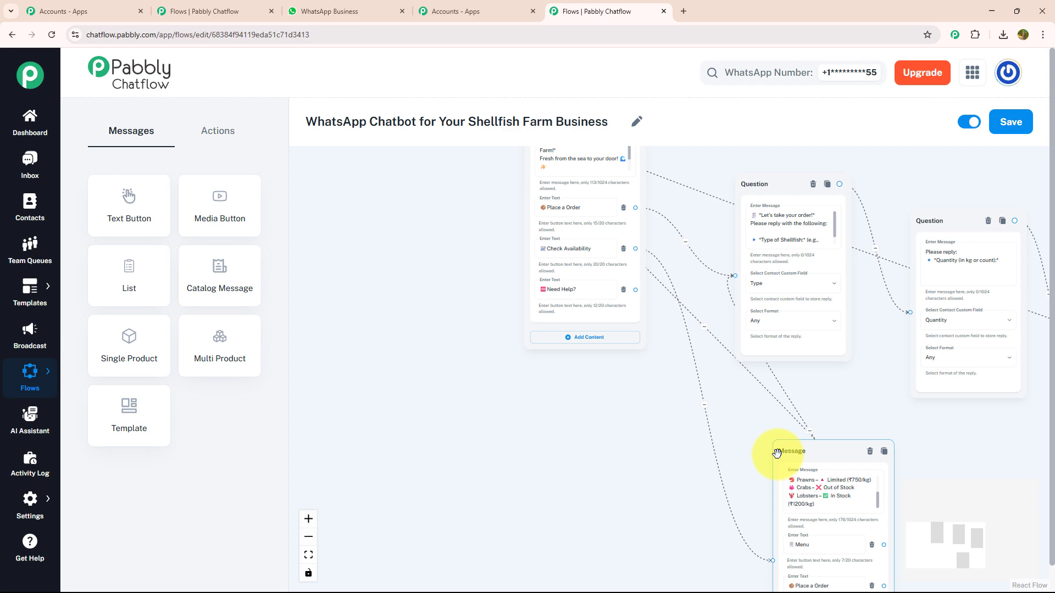
{"action": "left_click_drag", "start_coordinate": [600, 422], "coordinate": [599, 563]}
- Link Need Help? to a new message saying support will call within 10-15 Min
{"action": "scroll", "coordinate": [640, 424], "scroll_direction": "up", "scroll_amount": 3}
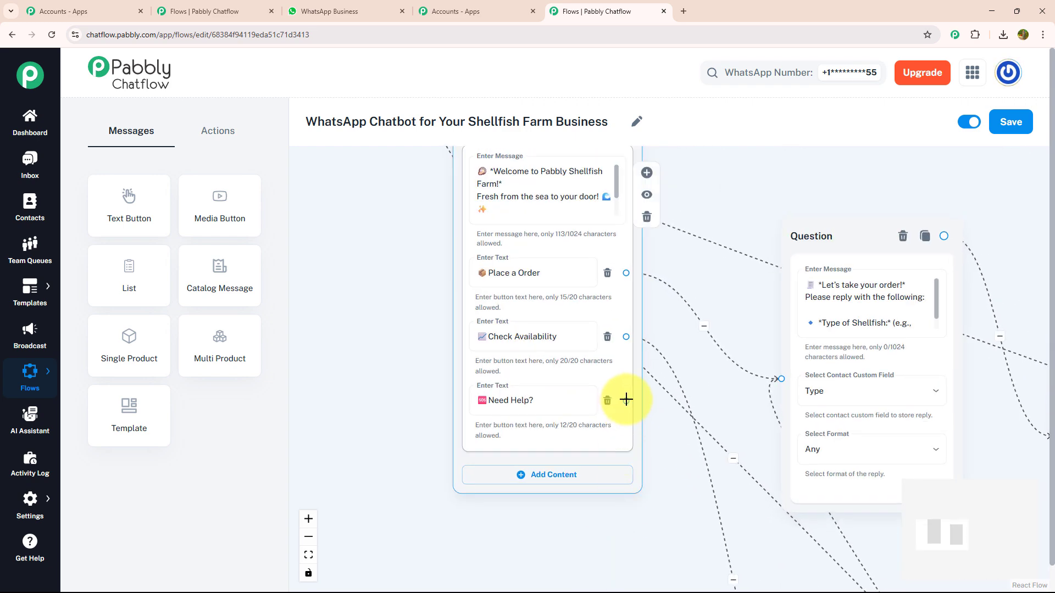
{"action": "left_click_drag", "start_coordinate": [626, 400], "coordinate": [508, 554]}
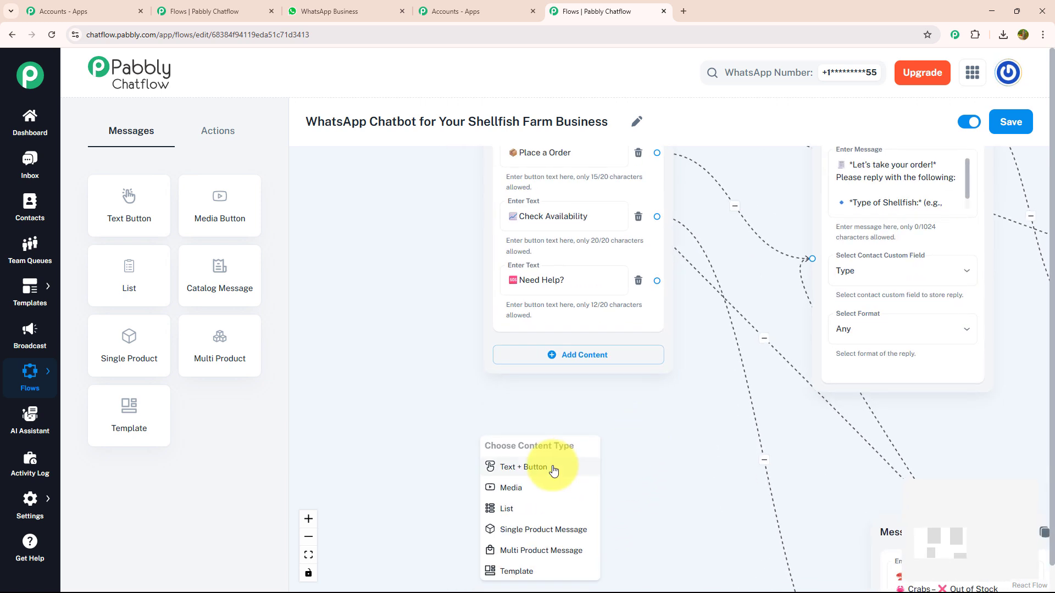
{"action": "left_click", "coordinate": [555, 469]}
{"action": "left_click", "coordinate": [546, 495]}
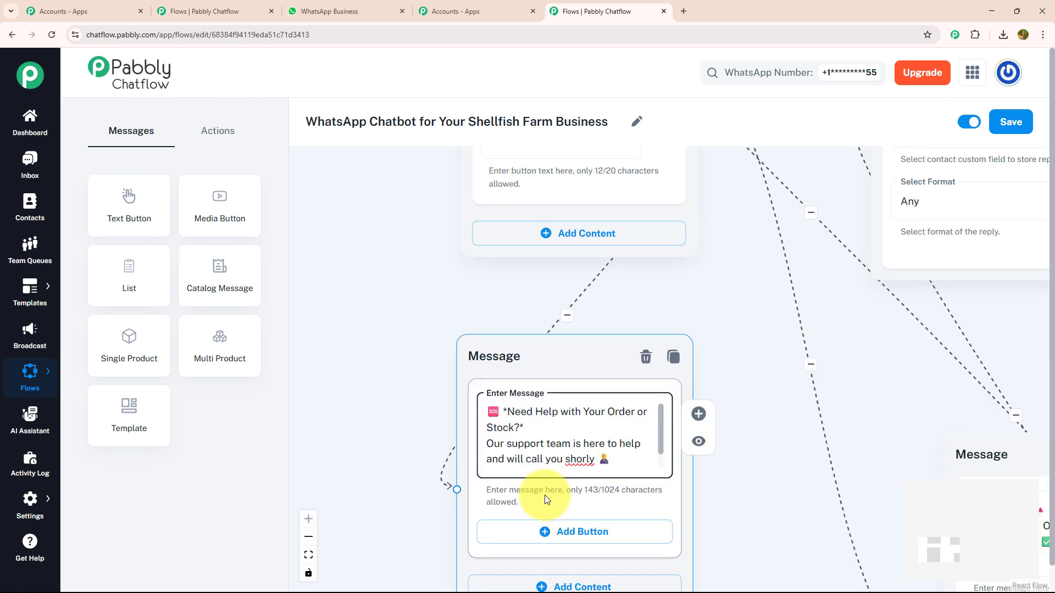
{"action": "key", "text": "ctrl+v"}
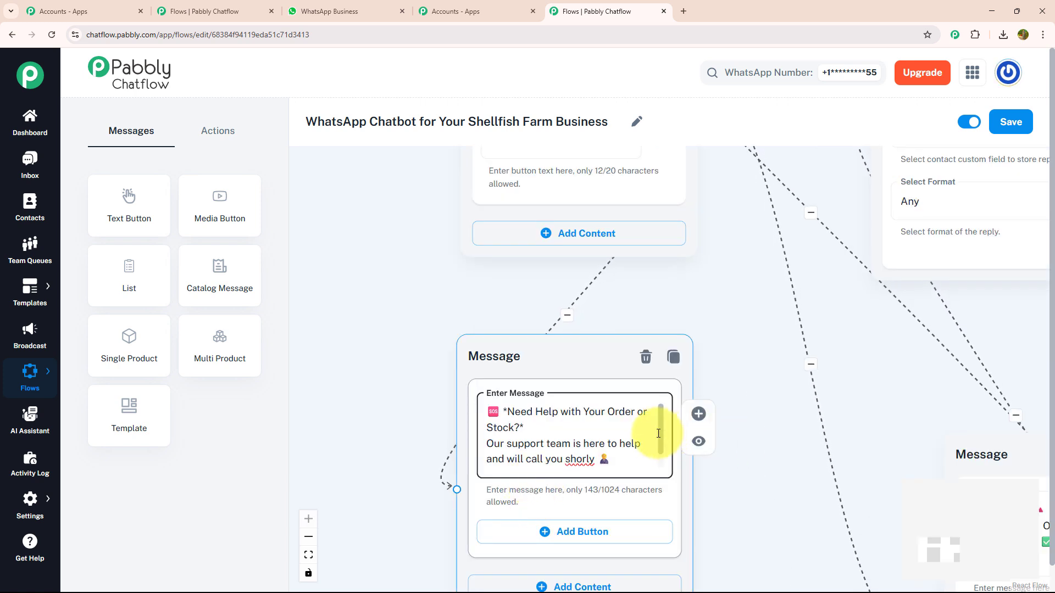
- Add a Menu button to the support message and link it back to the welcome message
{"action": "left_click_drag", "start_coordinate": [658, 434], "coordinate": [660, 469]}
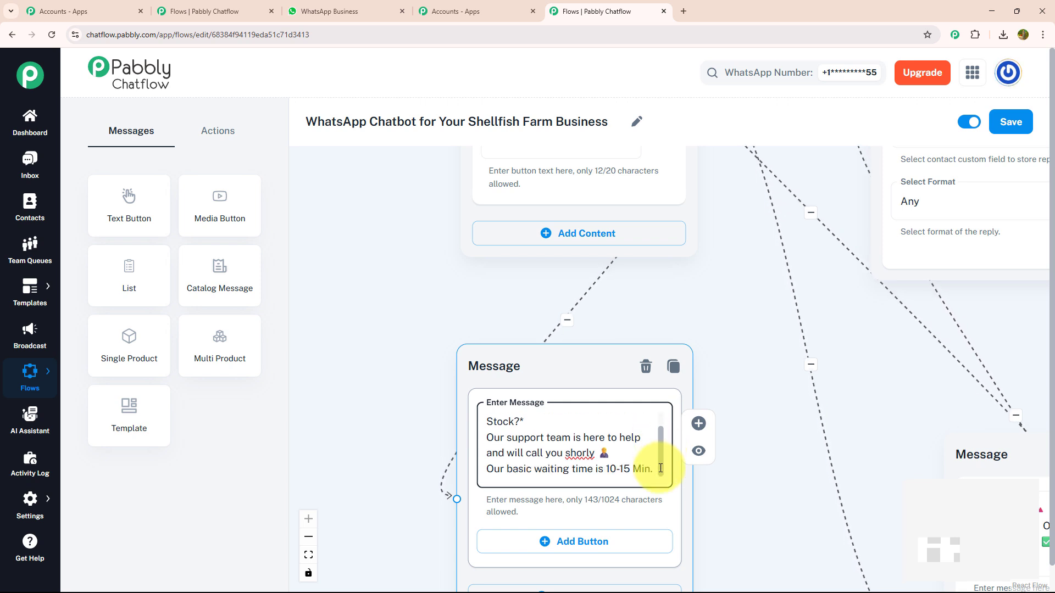
{"action": "left_click_drag", "start_coordinate": [717, 487], "coordinate": [670, 397]}
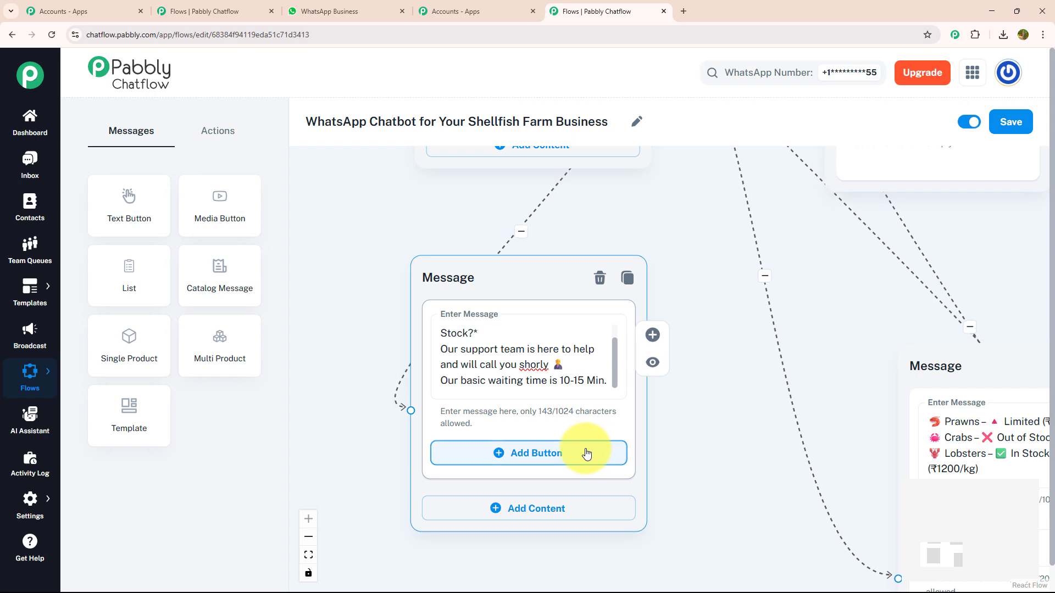
{"action": "left_click", "coordinate": [587, 454]}
{"action": "left_click", "coordinate": [584, 452]}
{"action": "type", "text": "📄 Menu"}
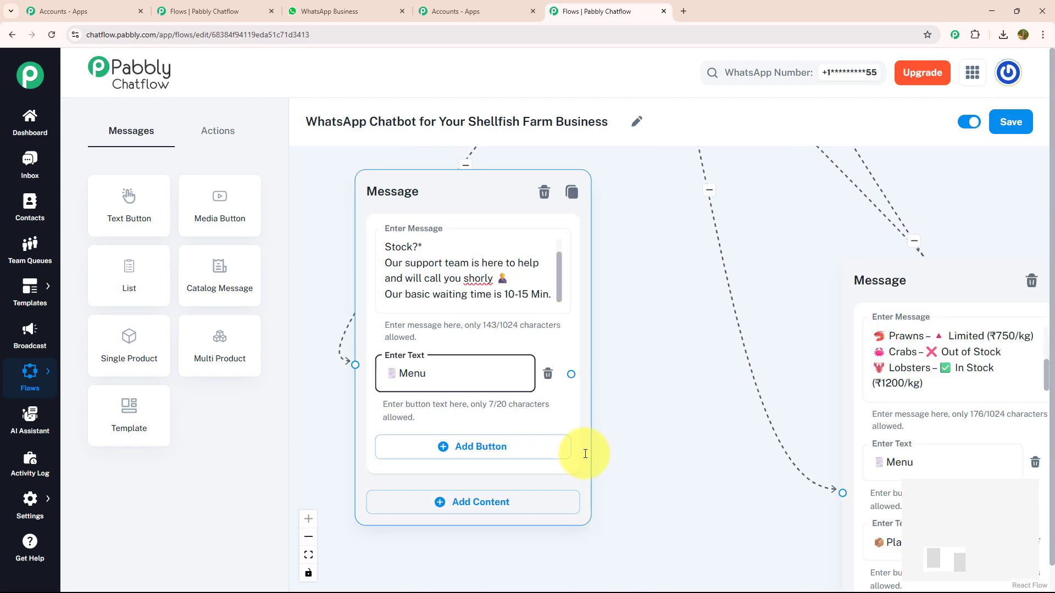
{"action": "left_click_drag", "start_coordinate": [572, 374], "coordinate": [357, 179]}
- Zoom out over the whole flow, from the image message to the question chain, and save it
{"action": "scroll", "coordinate": [928, 277], "scroll_direction": "down", "scroll_amount": 5}
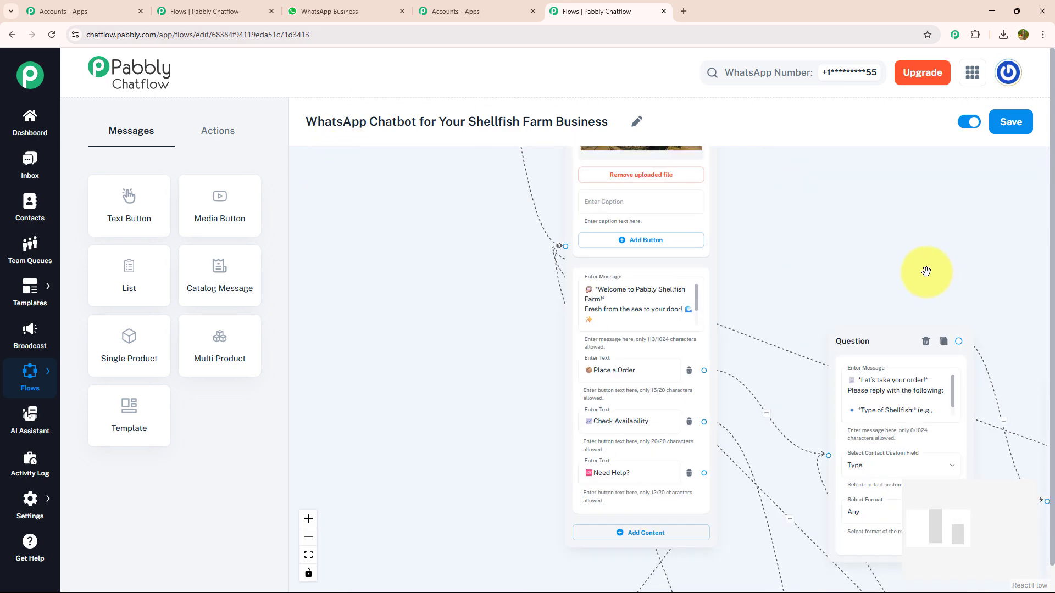
{"action": "scroll", "coordinate": [928, 272], "scroll_direction": "down", "scroll_amount": 2}
{"action": "left_click_drag", "start_coordinate": [930, 266], "coordinate": [551, 175]}
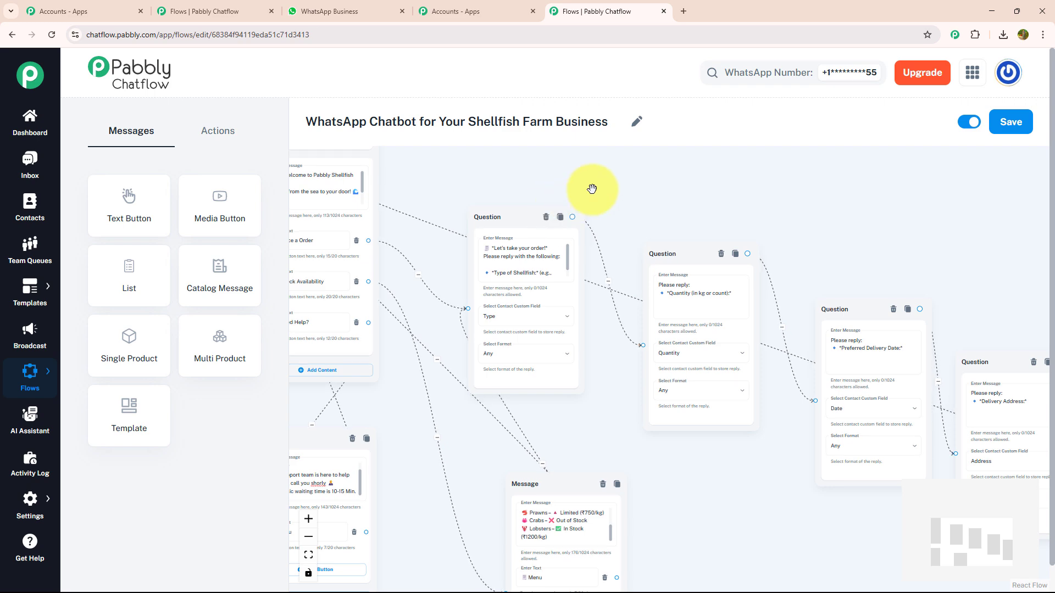
{"action": "scroll", "coordinate": [599, 209], "scroll_direction": "down", "scroll_amount": 2}
{"action": "left_click_drag", "start_coordinate": [694, 212], "coordinate": [782, 325]}
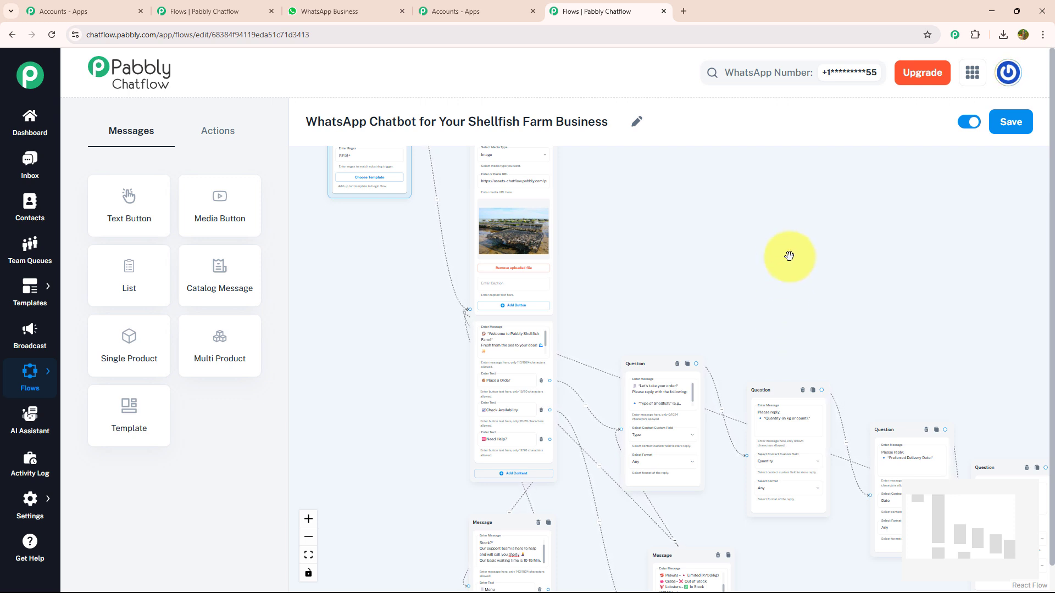
{"action": "scroll", "coordinate": [789, 255], "scroll_direction": "down", "scroll_amount": 2}
{"action": "left_click_drag", "start_coordinate": [765, 262], "coordinate": [688, 304]}
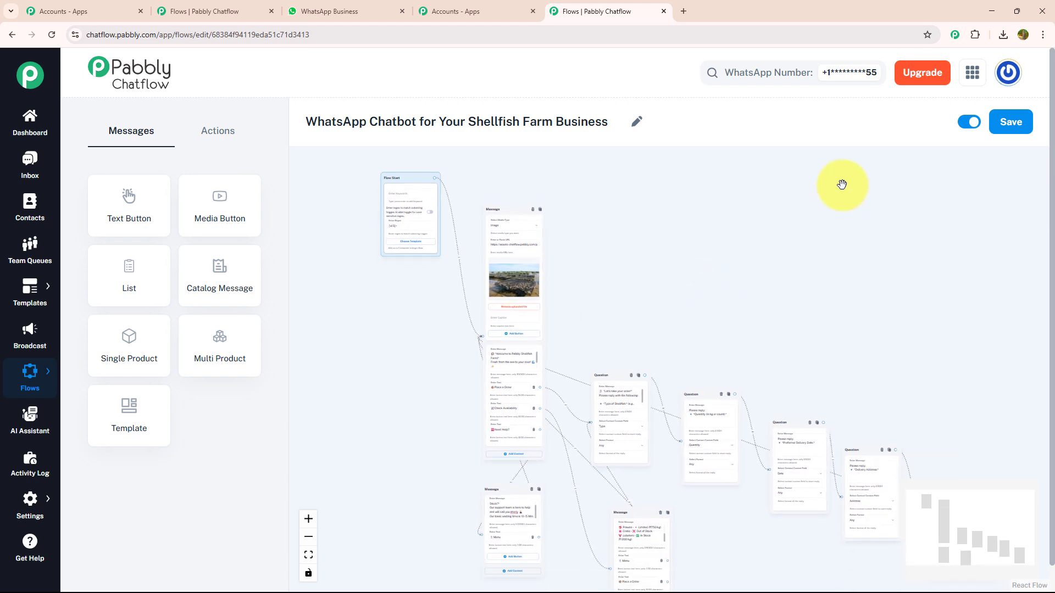
{"action": "left_click", "coordinate": [1009, 122]}
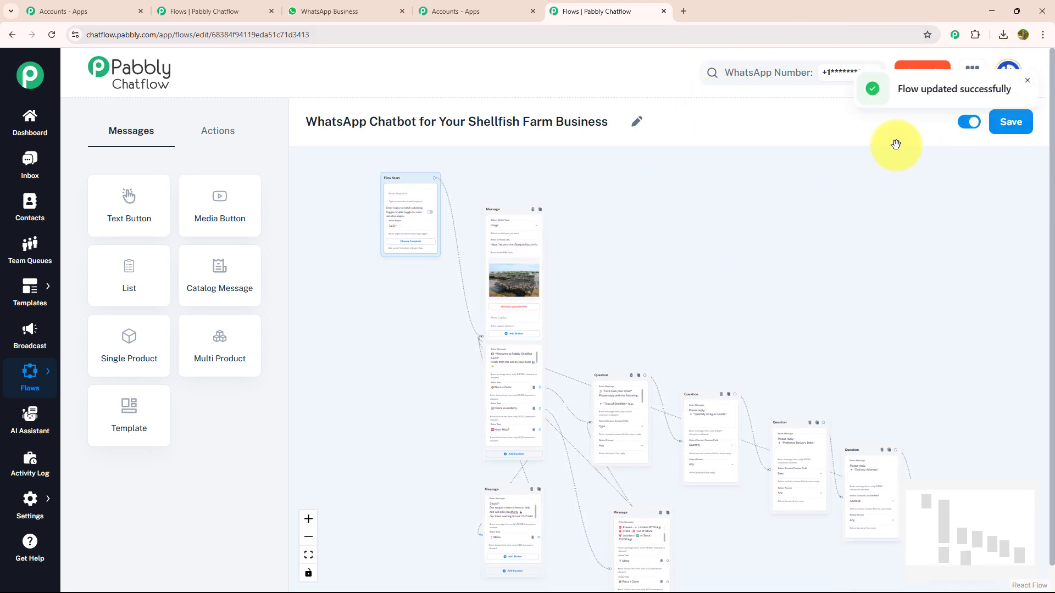